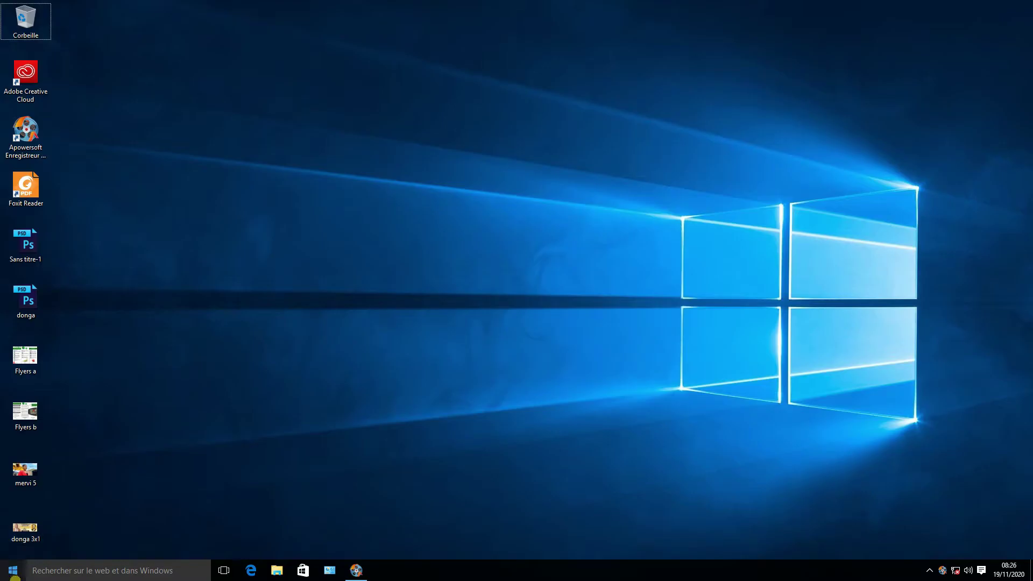
Launch Photoshop, open the desktop image mervi 5 in it and unlock the background layer
{"action": "left_click", "coordinate": [13, 571]}
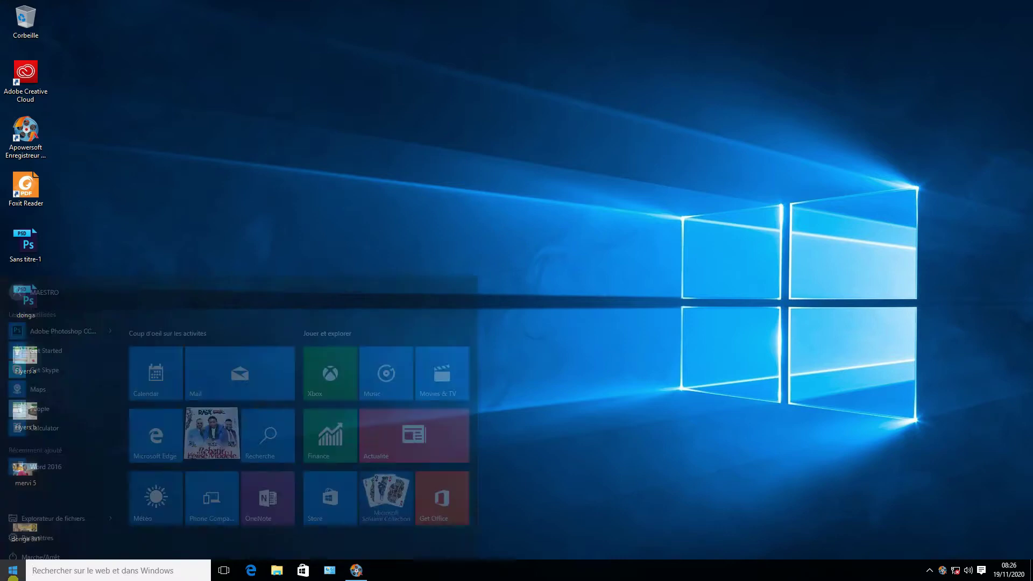
{"action": "left_click", "coordinate": [46, 302]}
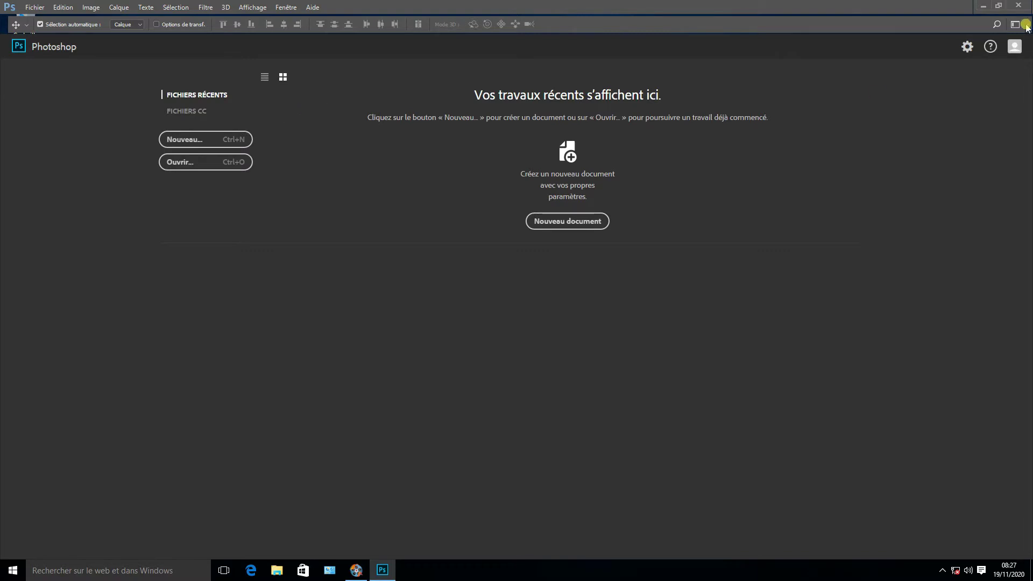
{"action": "left_click", "coordinate": [982, 6]}
{"action": "left_click_drag", "start_coordinate": [26, 470], "coordinate": [378, 90]}
{"action": "left_click", "coordinate": [882, 379]}
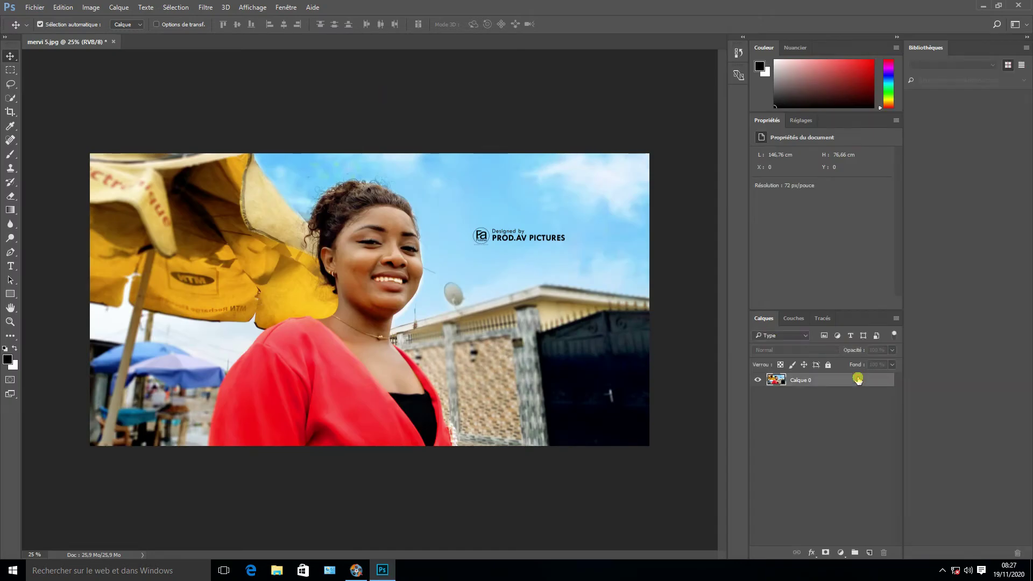
Start the Peinture à l'huile filter on Calque 0 and choose to look for updated display drivers
{"action": "left_click", "coordinate": [206, 8]}
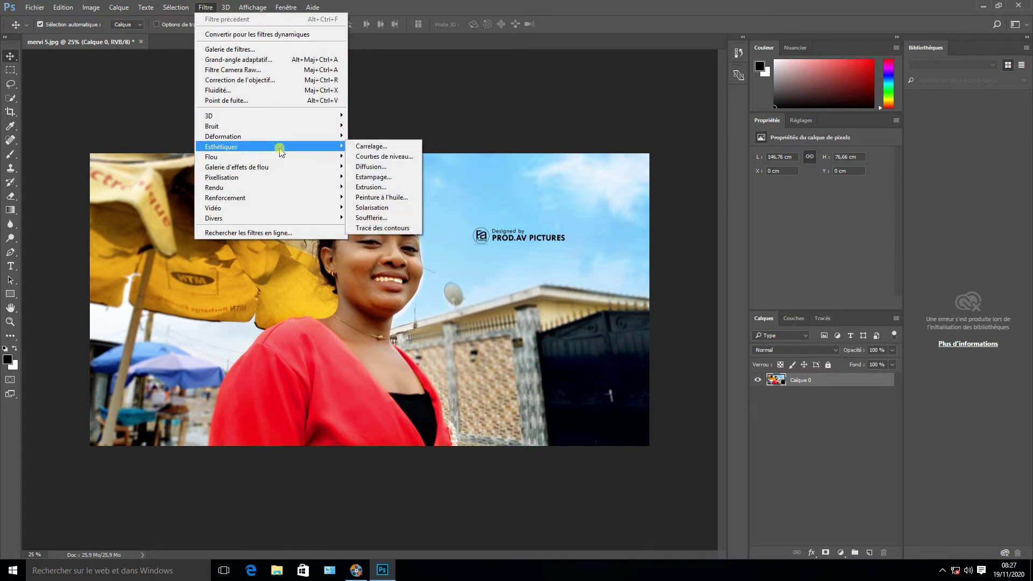
{"action": "left_click", "coordinate": [393, 197]}
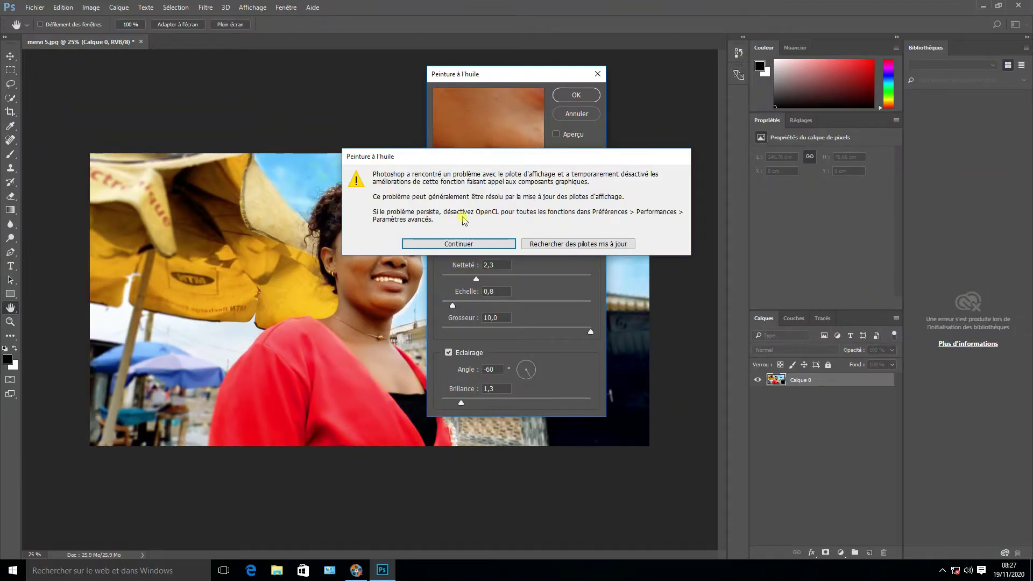
{"action": "left_click", "coordinate": [580, 245]}
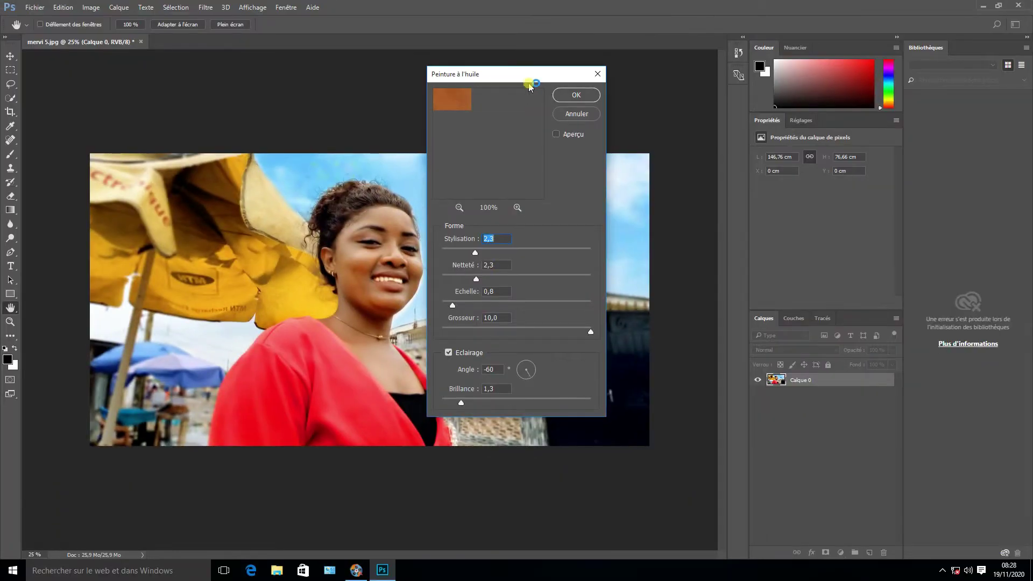
Apply the Peinture à l'huile filter with Stylisation 10,0, Netteté 10,0, Grosseur 6,8 and Brillance 0,0
{"action": "left_click_drag", "start_coordinate": [530, 86], "coordinate": [592, 96]}
{"action": "left_click_drag", "start_coordinate": [538, 262], "coordinate": [640, 272]}
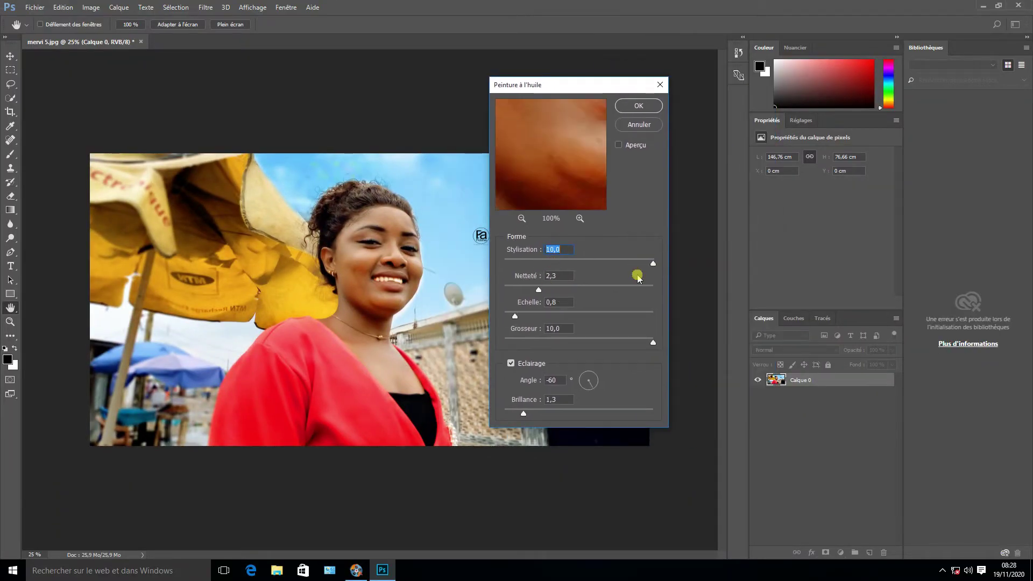
{"action": "left_click_drag", "start_coordinate": [538, 289], "coordinate": [653, 290]}
{"action": "left_click_drag", "start_coordinate": [523, 413], "coordinate": [482, 413]}
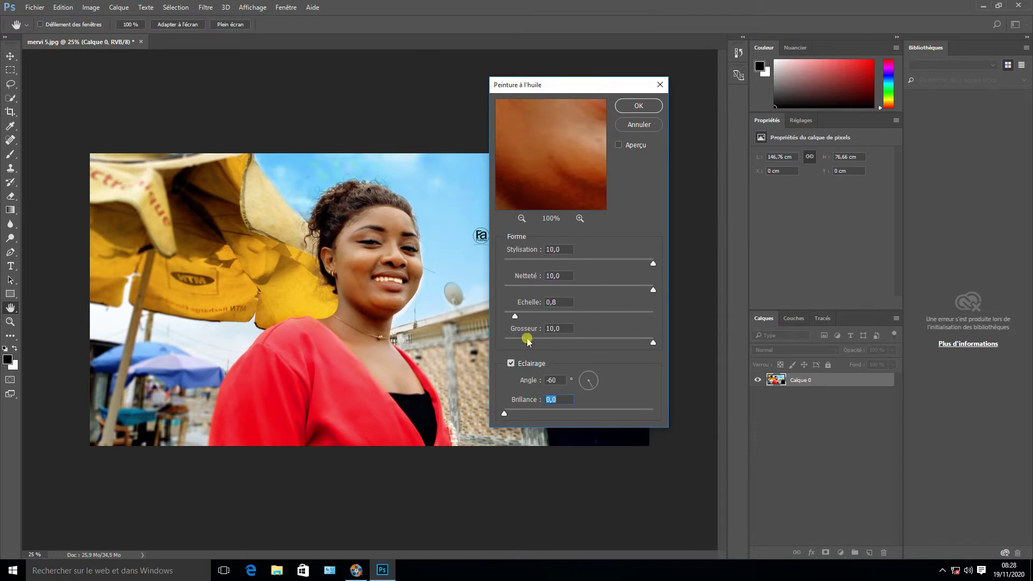
{"action": "left_click_drag", "start_coordinate": [516, 316], "coordinate": [605, 342]}
{"action": "left_click", "coordinate": [648, 106]}
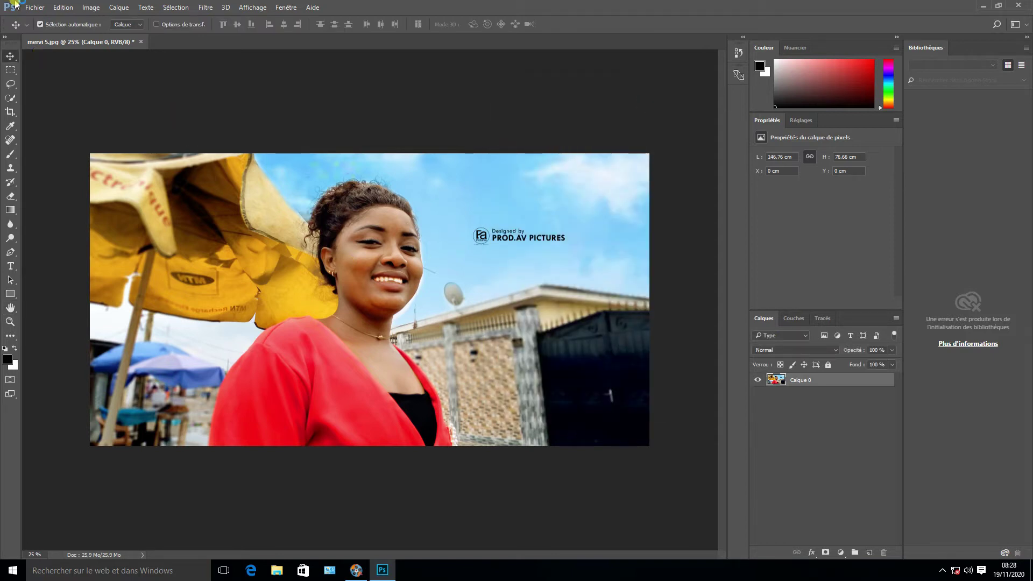
Open the Performances preferences and make sure the option Utiliser un processeur graphique is enabled
{"action": "left_click", "coordinate": [63, 7]}
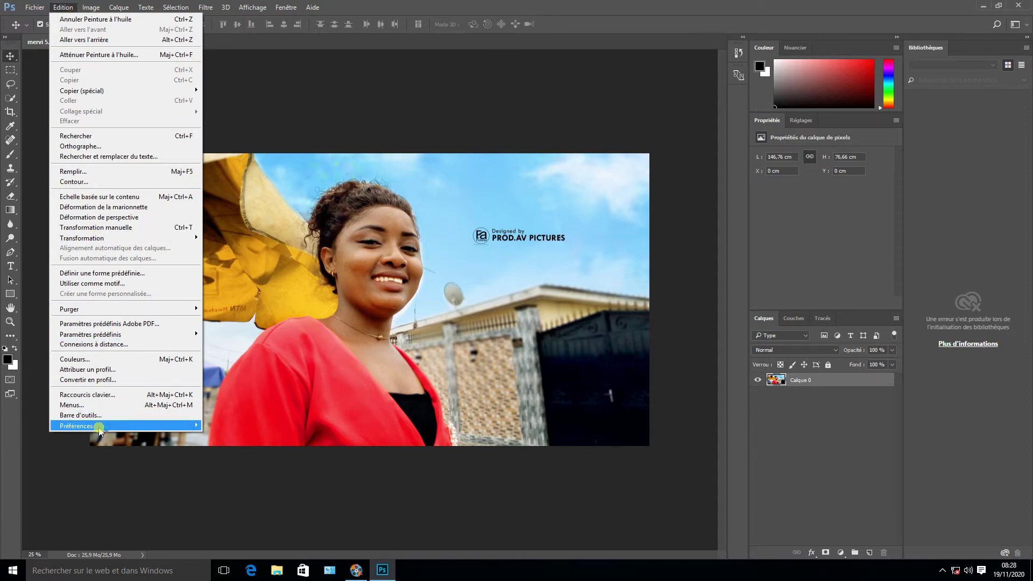
{"action": "mouse_move", "coordinate": [99, 429]}
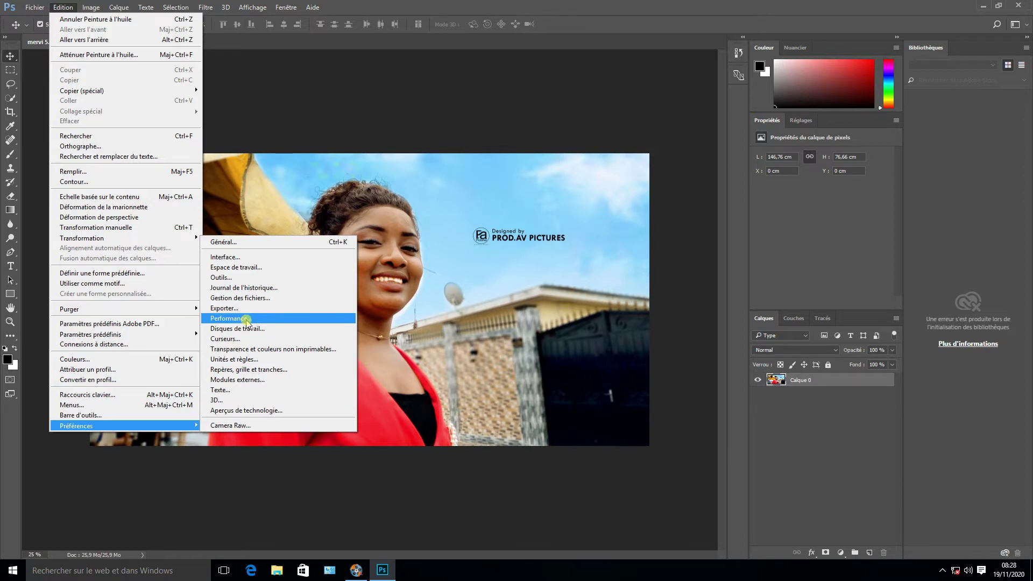
{"action": "left_click", "coordinate": [247, 318]}
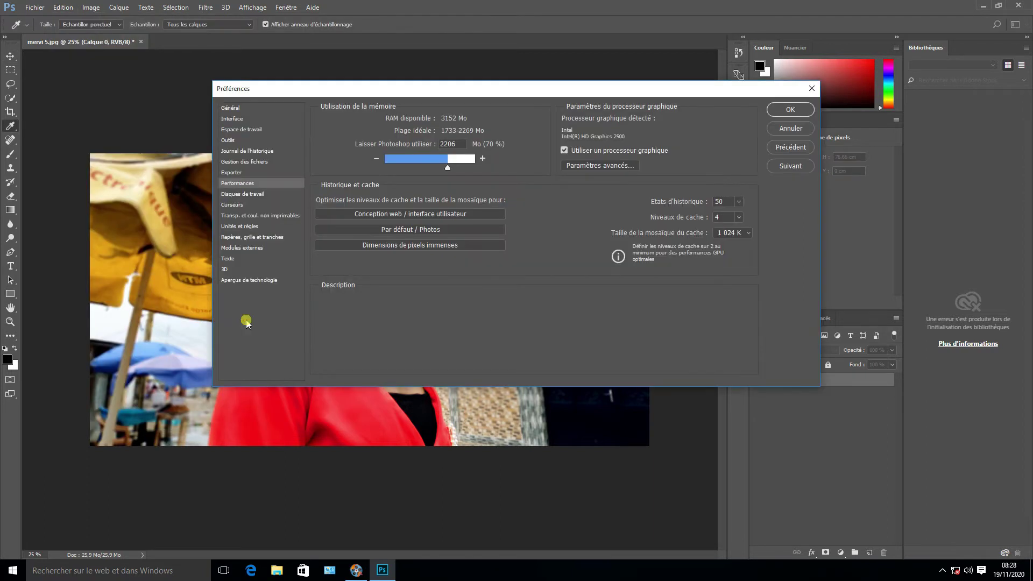
{"action": "left_click", "coordinate": [565, 151]}
{"action": "left_click", "coordinate": [564, 151]}
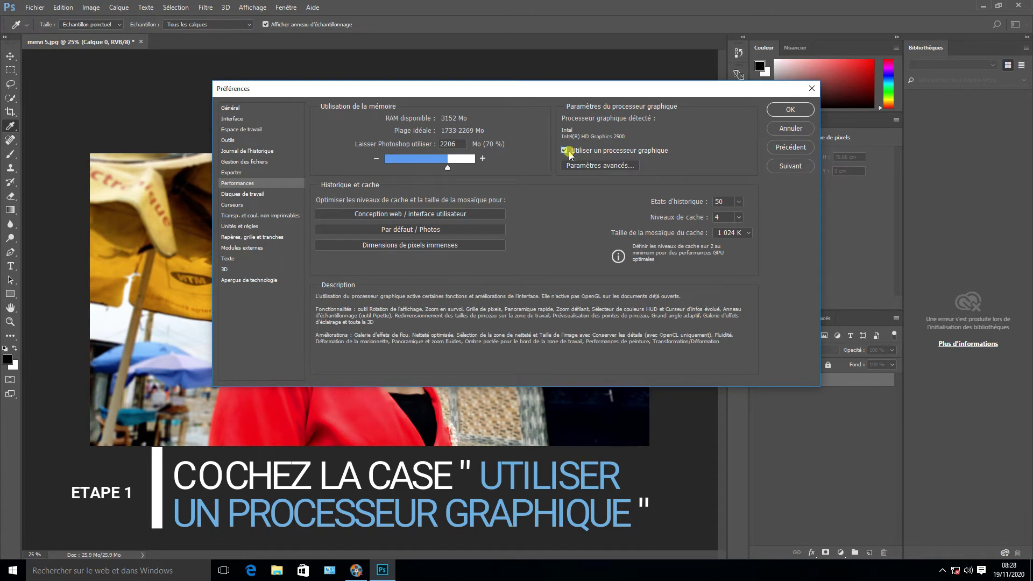
Check the OpenCL, calculation acceleration and guide smoothing options in the advanced graphics processor settings, then accept them
{"action": "left_click", "coordinate": [618, 165]}
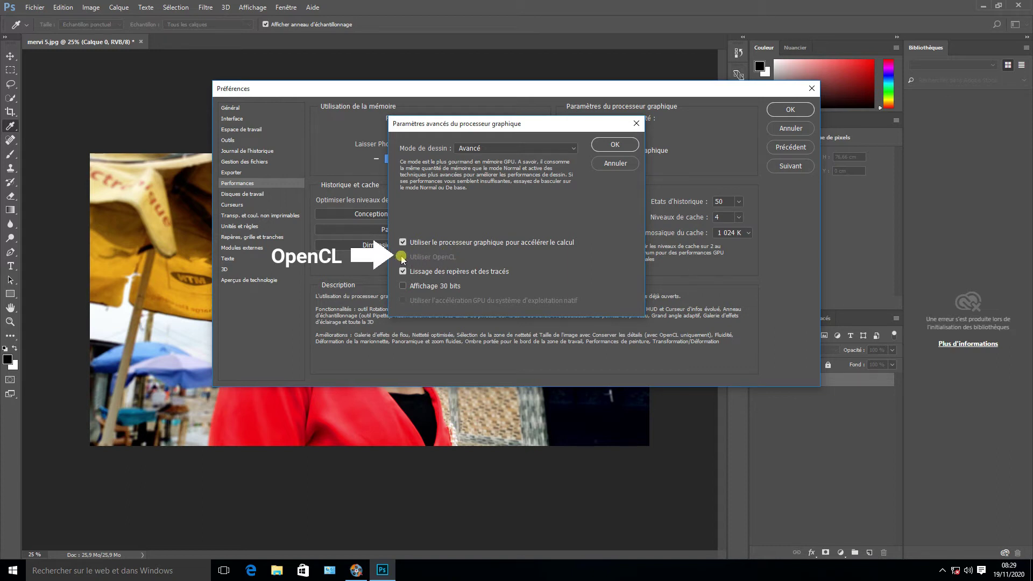
{"action": "left_click", "coordinate": [403, 242]}
{"action": "left_click", "coordinate": [403, 242]}
{"action": "left_click", "coordinate": [403, 272]}
{"action": "left_click", "coordinate": [609, 146]}
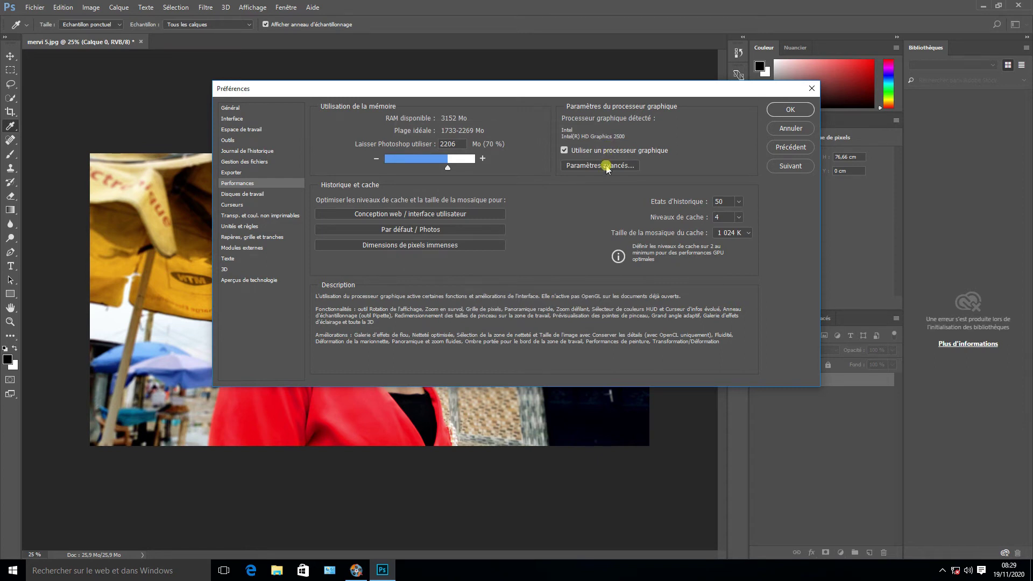
Disable the use of the graphics processor and check the availability of Peinture à l'huile among the Esthétiques filters
{"action": "left_click", "coordinate": [565, 151]}
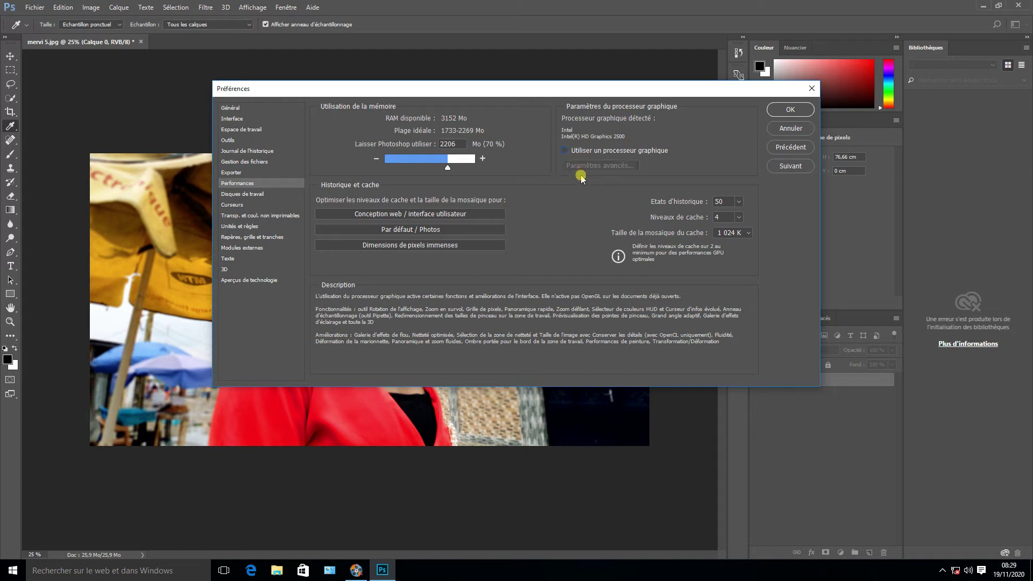
{"action": "left_click", "coordinate": [787, 108]}
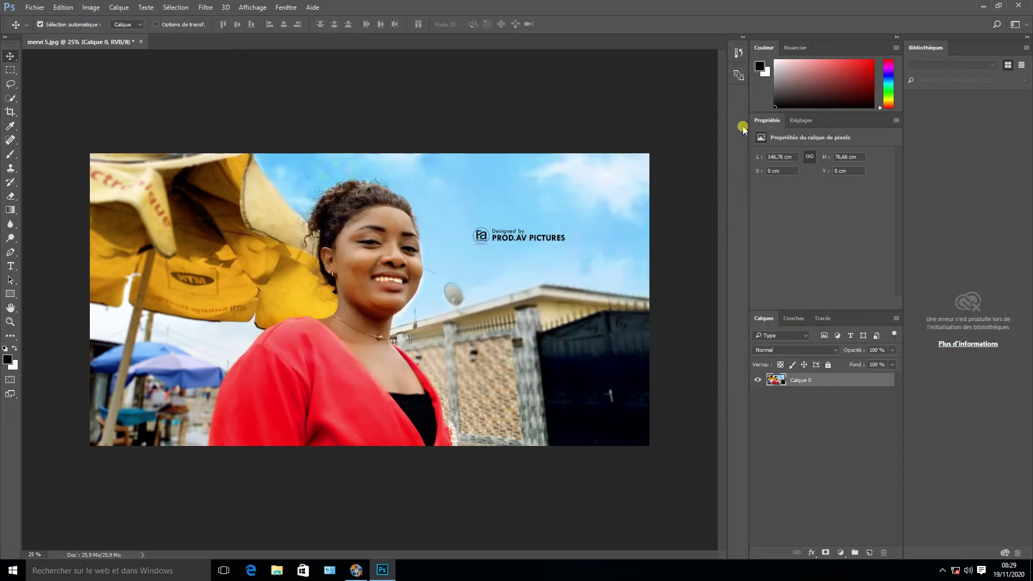
{"action": "left_click", "coordinate": [204, 7]}
{"action": "mouse_move", "coordinate": [261, 170]}
{"action": "mouse_move", "coordinate": [266, 147]}
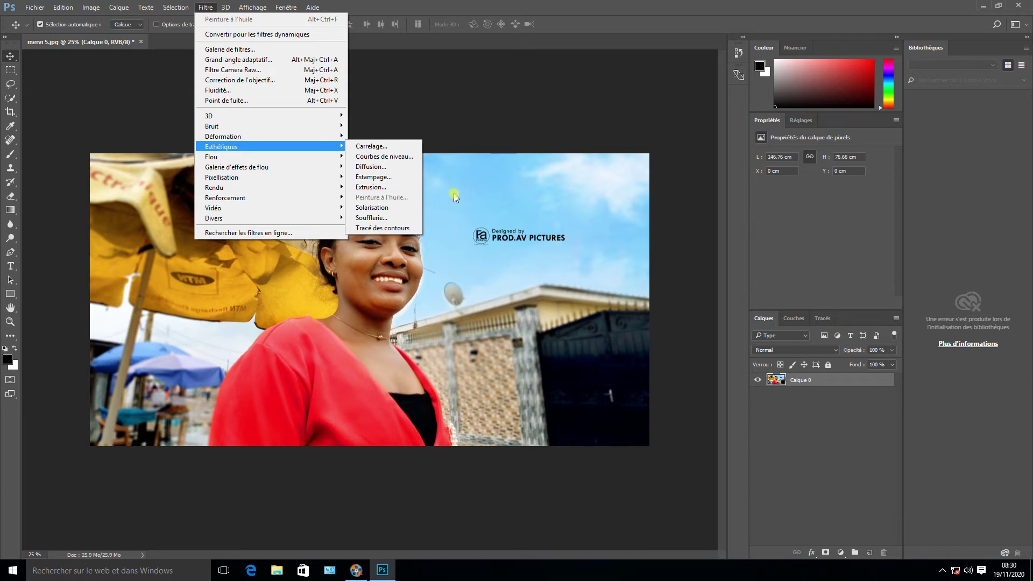
{"action": "left_click", "coordinate": [464, 100]}
Re-enable Utiliser un processeur graphique in the Performances preferences and accept its advanced settings in Avancé drawing mode
{"action": "left_click", "coordinate": [63, 7]}
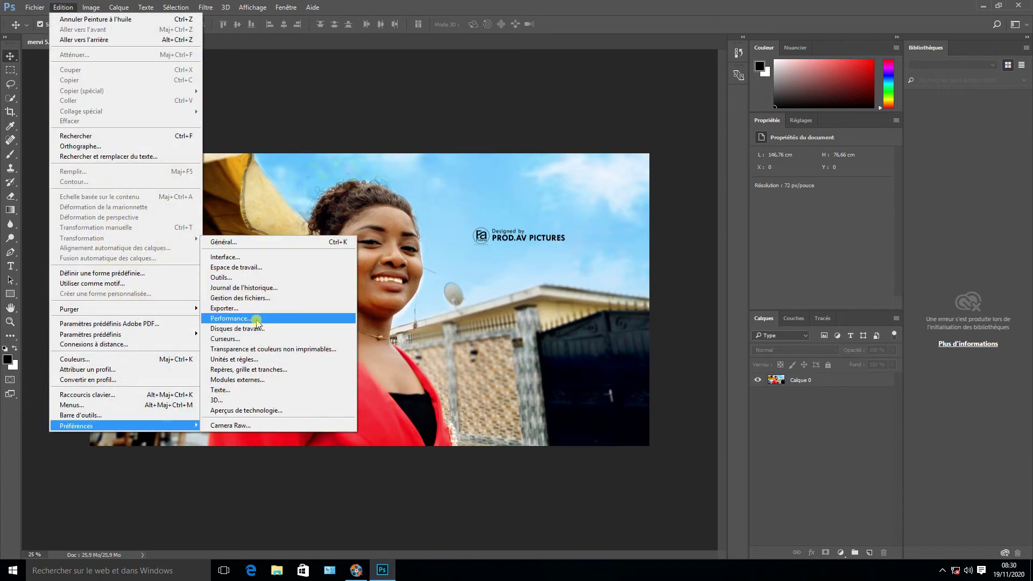
{"action": "left_click", "coordinate": [279, 272]}
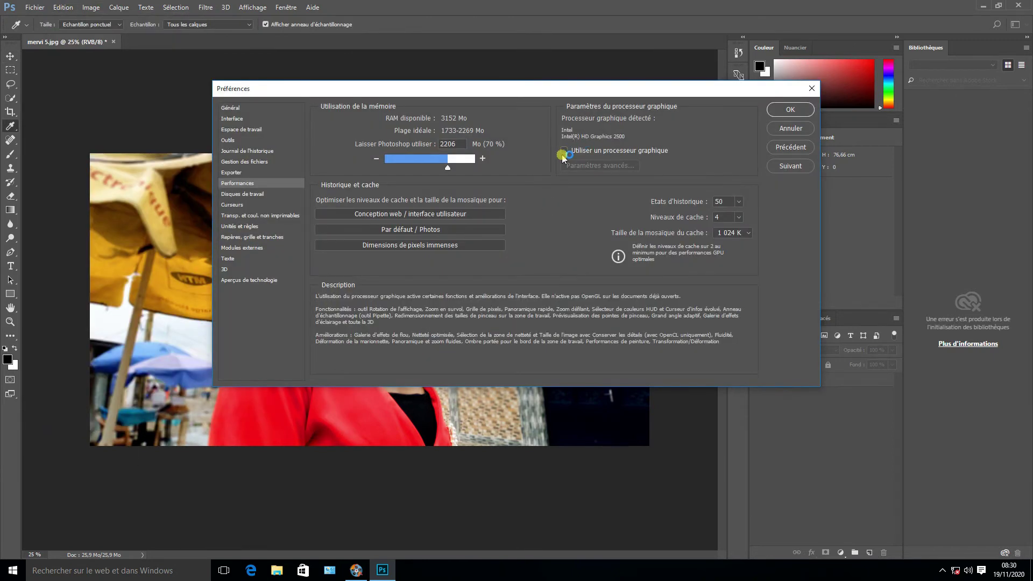
{"action": "left_click", "coordinate": [564, 150]}
{"action": "left_click", "coordinate": [584, 165]}
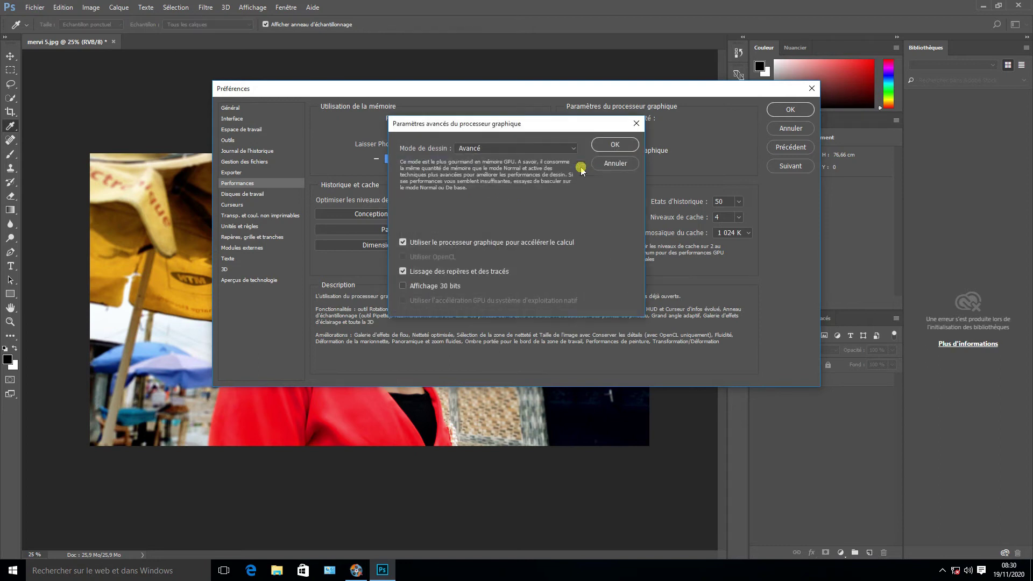
{"action": "left_click", "coordinate": [615, 145]}
{"action": "left_click", "coordinate": [790, 110]}
{"action": "key", "text": "v"}
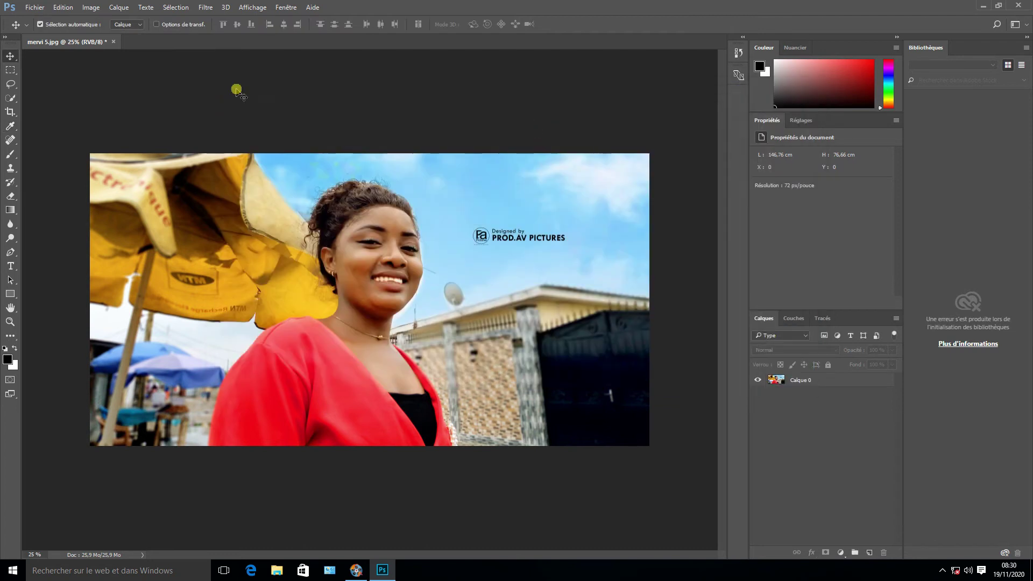
Select the layer Calque 0 and open the Peinture à l'huile filter for it
{"action": "left_click", "coordinate": [213, 8]}
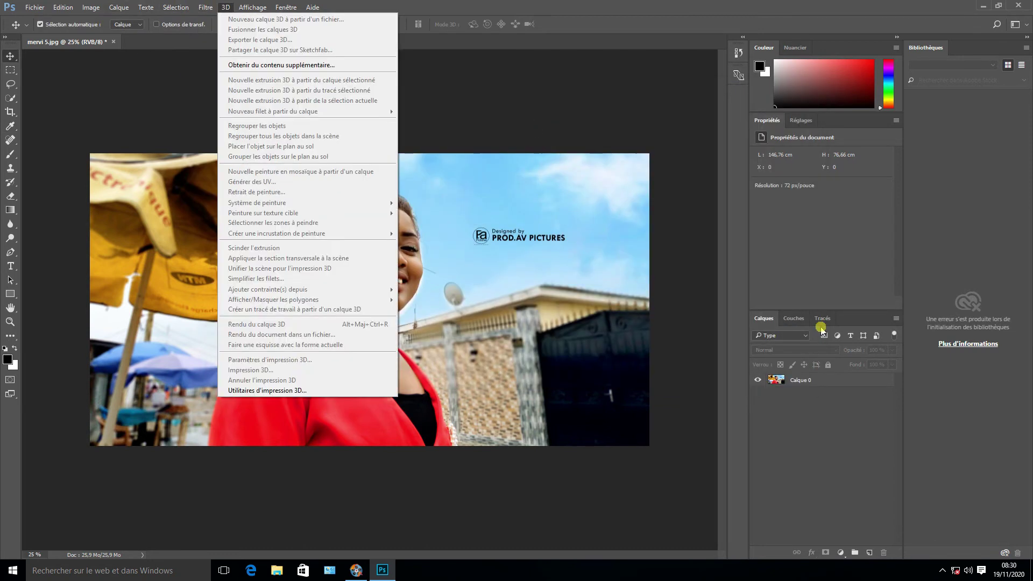
{"action": "left_click", "coordinate": [787, 380]}
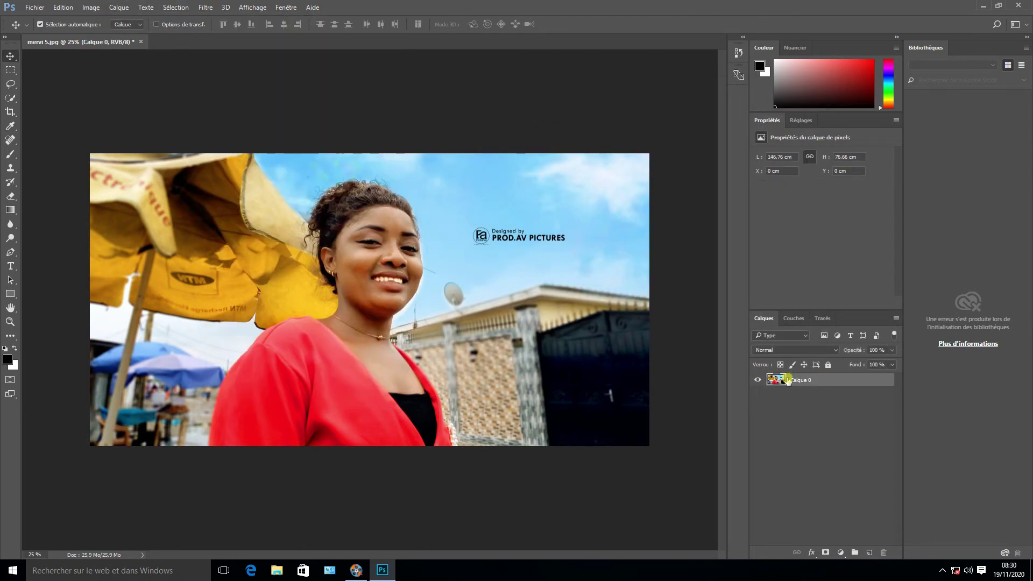
{"action": "left_click", "coordinate": [207, 7]}
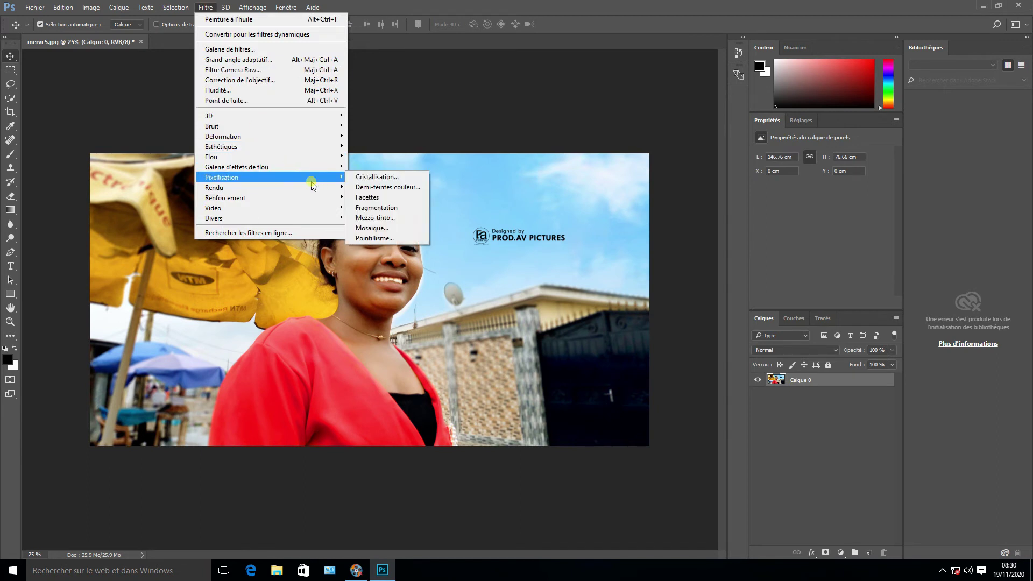
{"action": "mouse_move", "coordinate": [315, 146]}
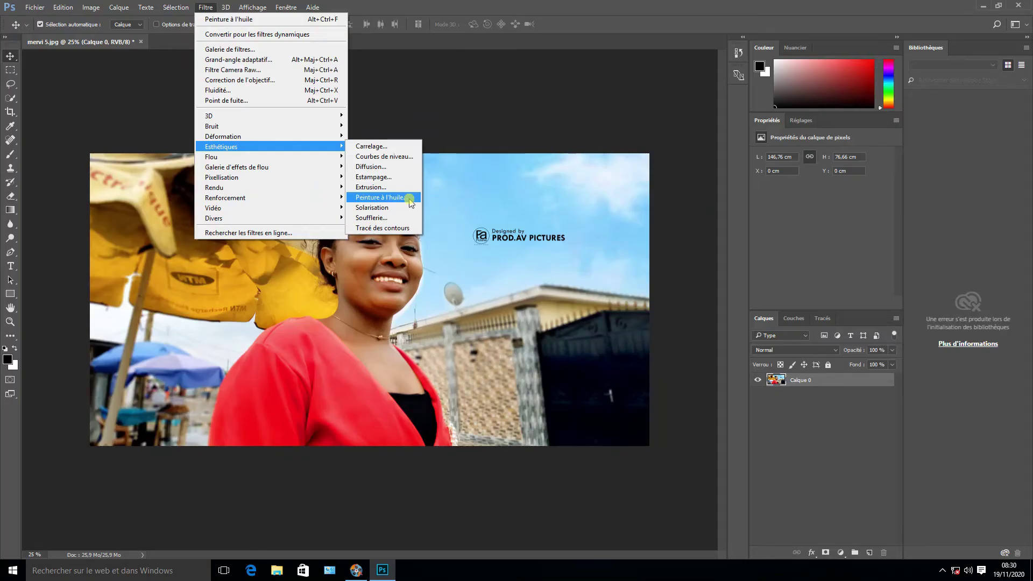
{"action": "left_click", "coordinate": [410, 199]}
Apply the oil paint filter with Stylisation 5,0, Netteté 5,7, Echelle 5,6, Grosseur 8,8 and Brillance 0,2
{"action": "left_click", "coordinate": [578, 260]}
{"action": "left_click", "coordinate": [589, 287]}
{"action": "left_click", "coordinate": [587, 313]}
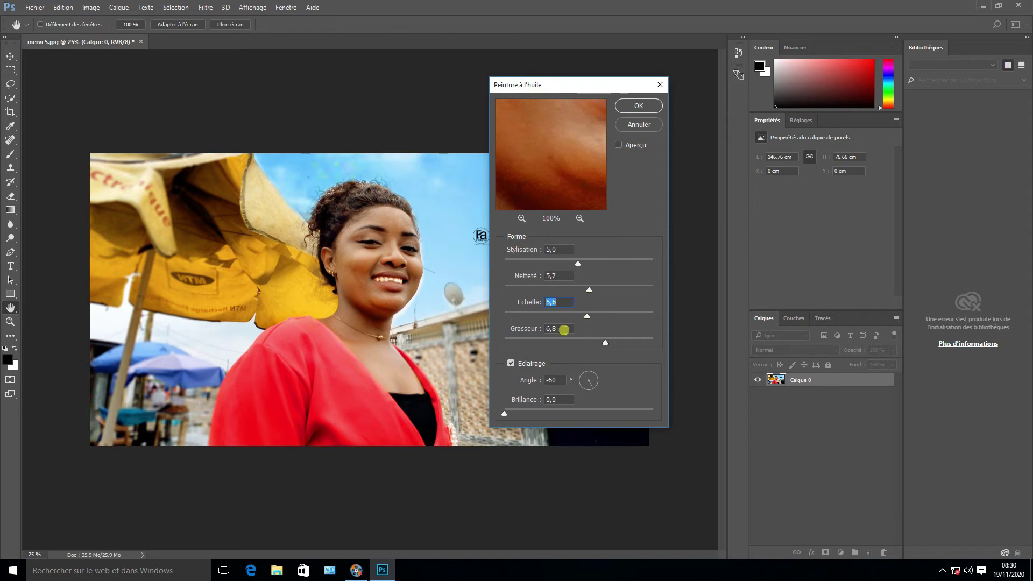
{"action": "left_click", "coordinate": [636, 338]}
{"action": "left_click", "coordinate": [589, 413]}
{"action": "left_click_drag", "start_coordinate": [599, 415], "coordinate": [506, 413]}
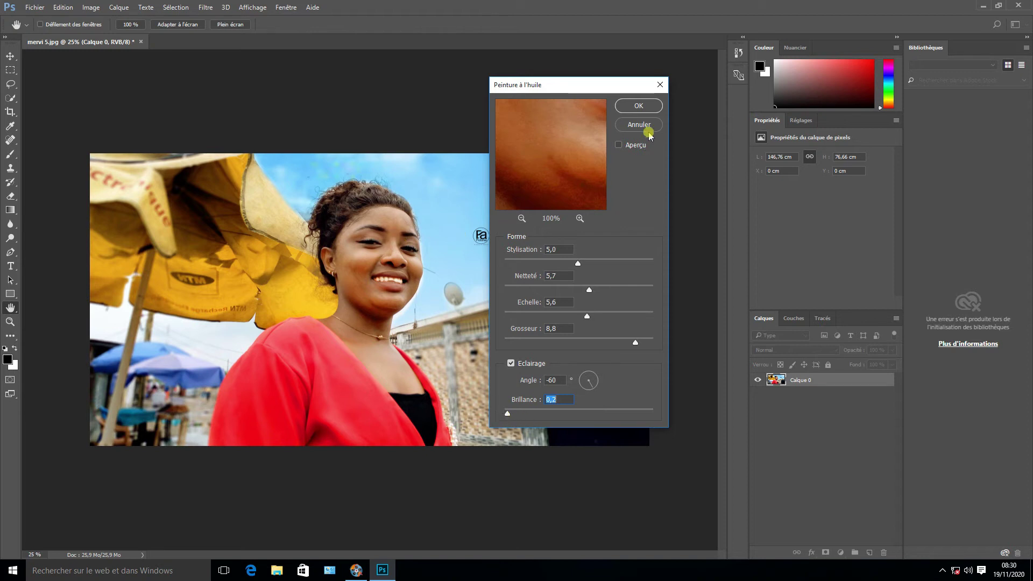
{"action": "left_click", "coordinate": [645, 107]}
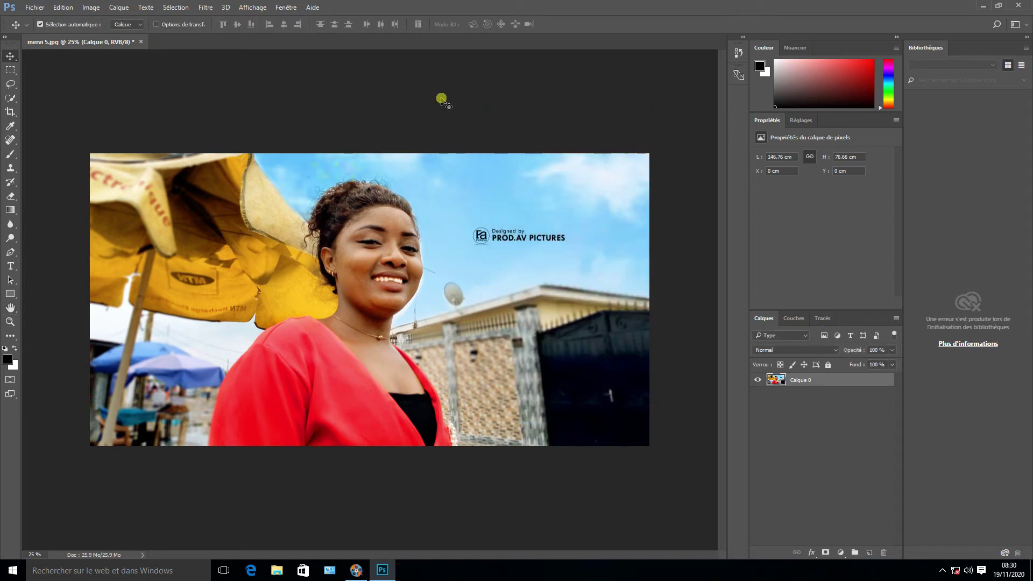
Quit Photoshop without saving mervi 5.jpg and install the Intel graphics driver from the intel_vga installer on the desktop
{"action": "left_click", "coordinate": [1019, 6]}
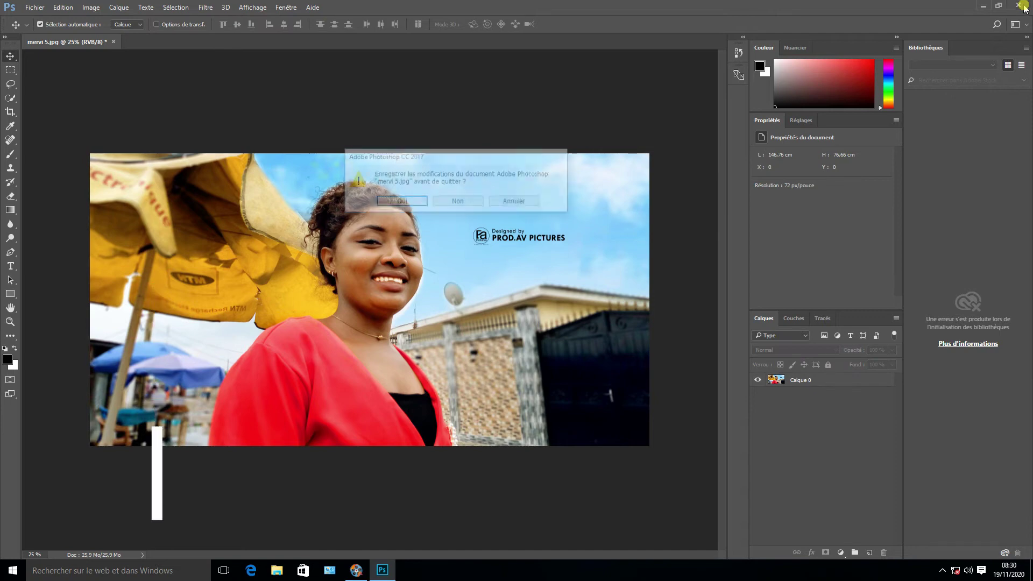
{"action": "left_click", "coordinate": [458, 202]}
{"action": "double_click", "coordinate": [129, 132]}
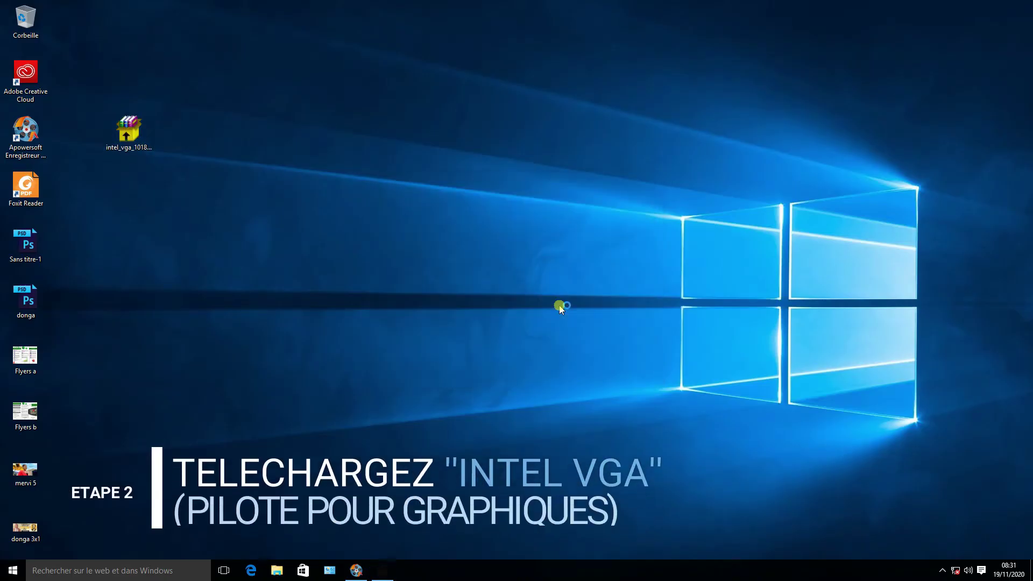
{"action": "left_click", "coordinate": [584, 365]}
{"action": "left_click", "coordinate": [584, 366]}
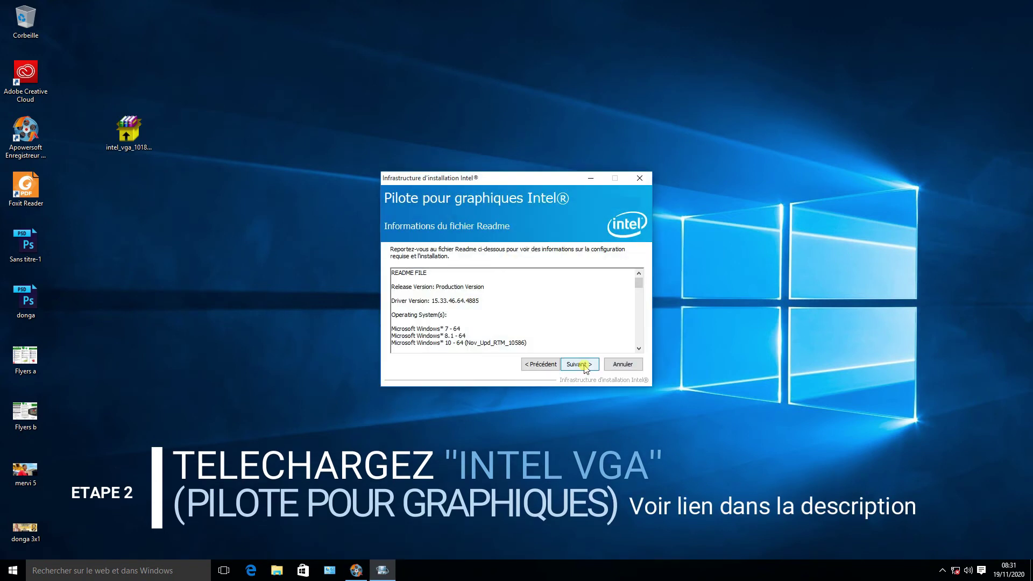
{"action": "left_click", "coordinate": [584, 366]}
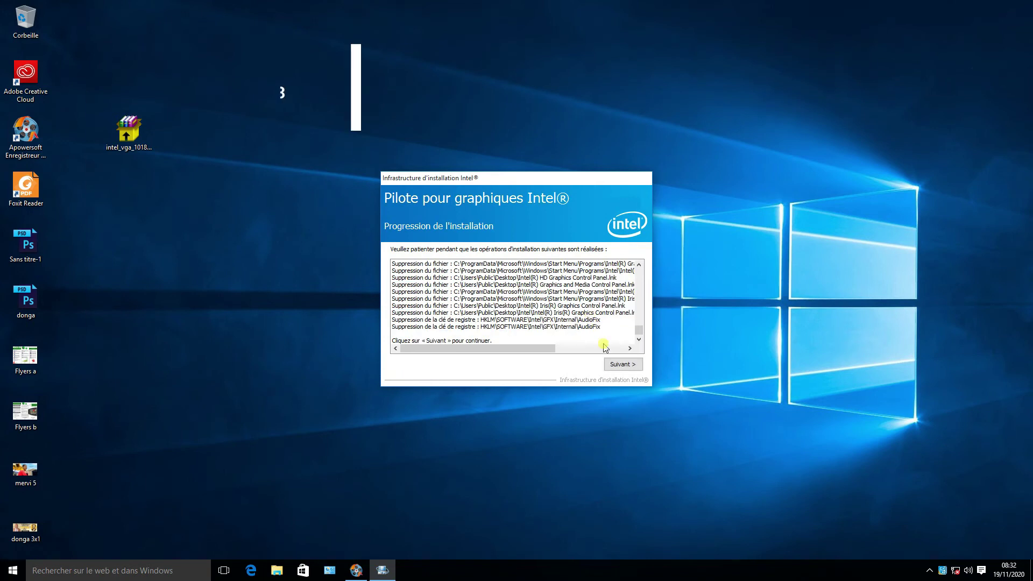
{"action": "left_click", "coordinate": [622, 364]}
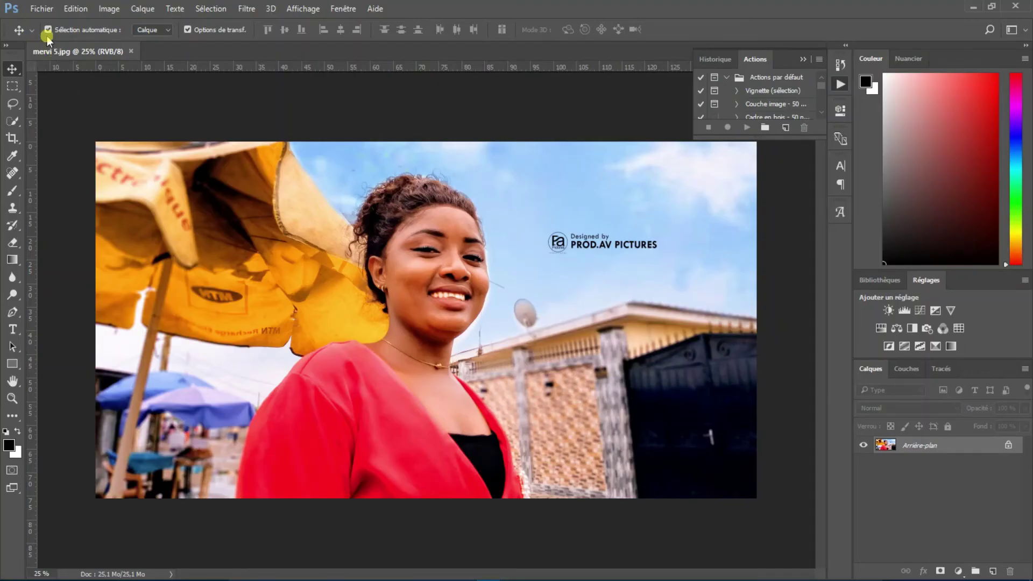
Enable Utiliser OpenCL in the advanced graphics processor settings of the Performances preferences
{"action": "left_click", "coordinate": [74, 7]}
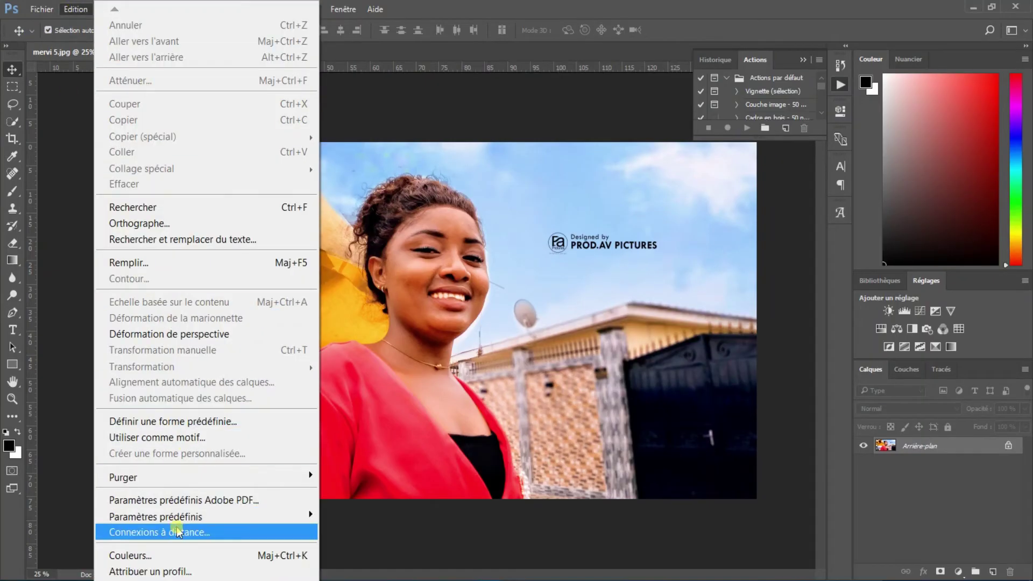
{"action": "scroll", "coordinate": [138, 568], "scroll_direction": "down", "scroll_amount": 4}
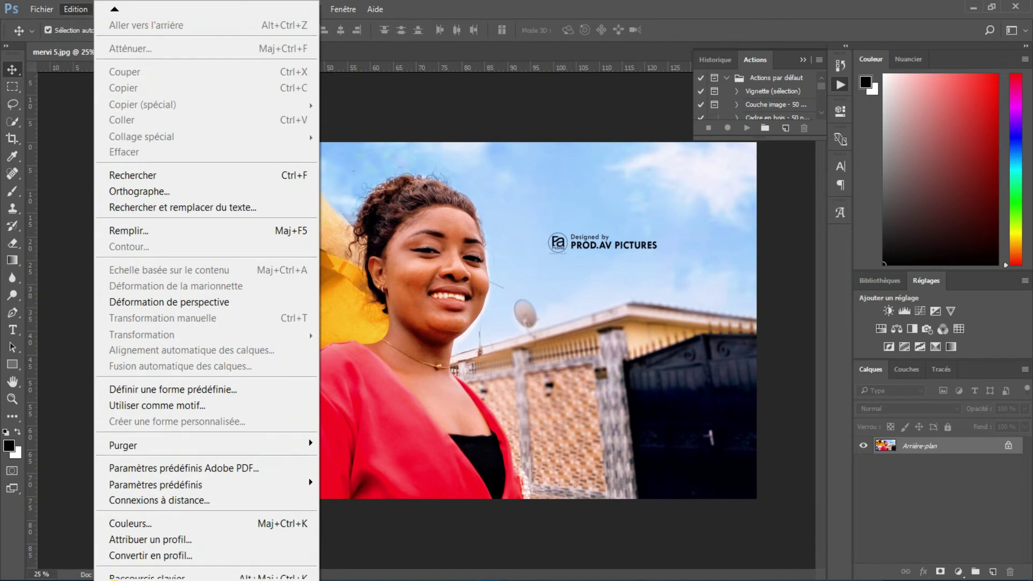
{"action": "scroll", "coordinate": [113, 575], "scroll_direction": "down", "scroll_amount": 1}
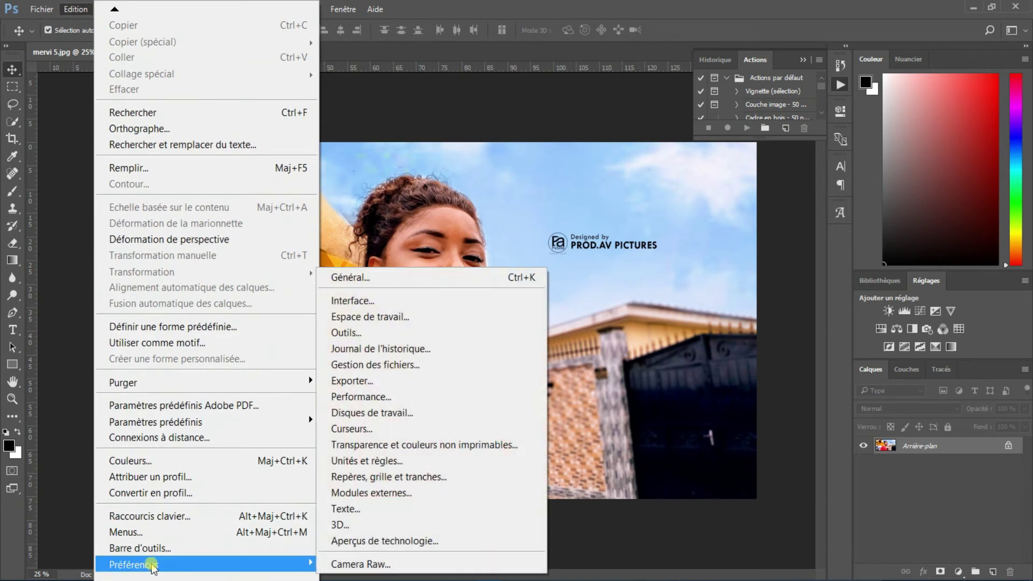
{"action": "mouse_move", "coordinate": [304, 563]}
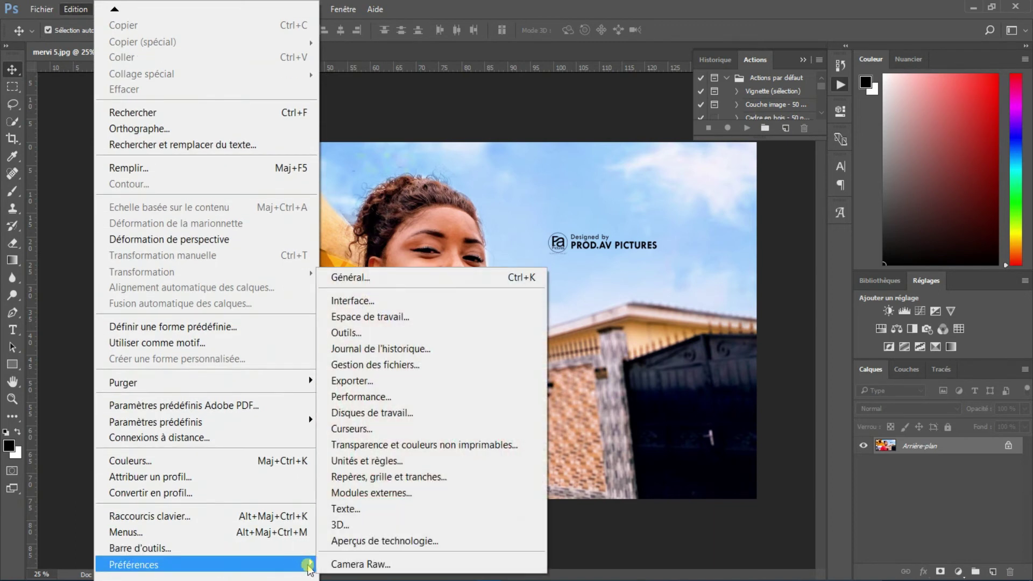
{"action": "left_click", "coordinate": [381, 398]}
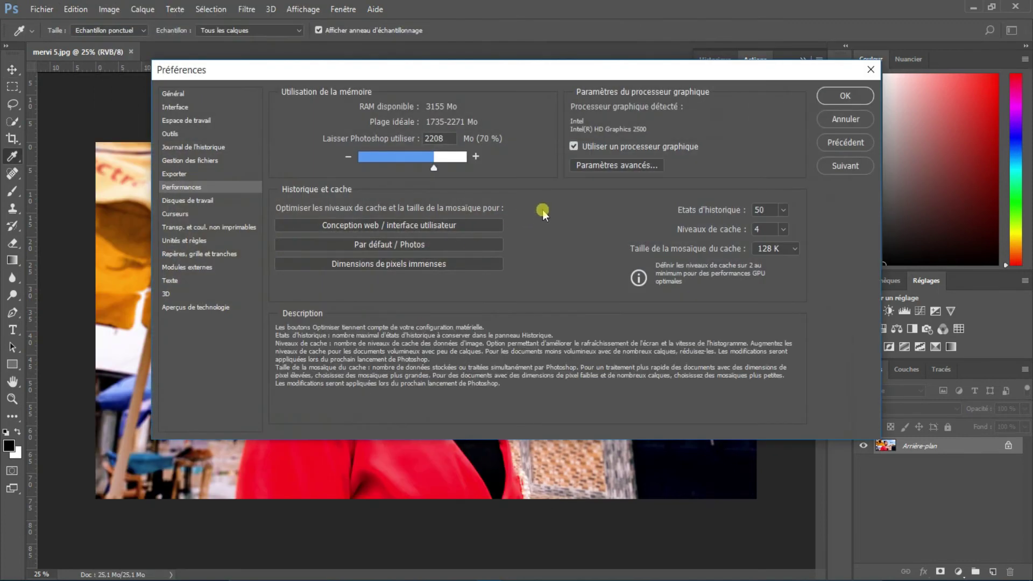
{"action": "left_click", "coordinate": [617, 164]}
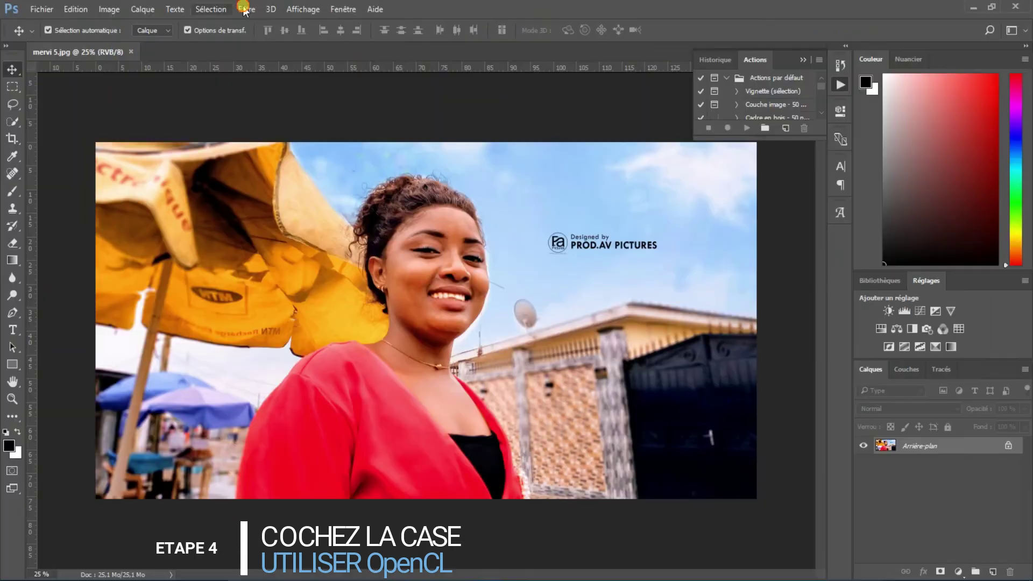
Apply the Peinture à l'huile filter with Stylisation 10,0, Netteté 8,5, Echelle 0,8, Grosseur 2,4, Angle -60 and Brillance 0,0
{"action": "left_click", "coordinate": [246, 9]}
{"action": "mouse_move", "coordinate": [303, 208]}
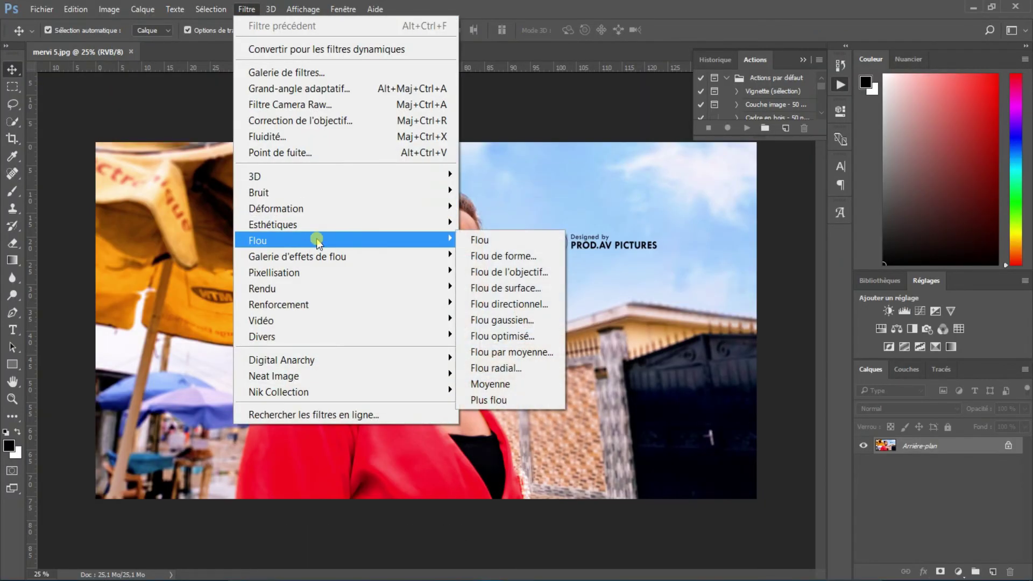
{"action": "mouse_move", "coordinate": [419, 229]}
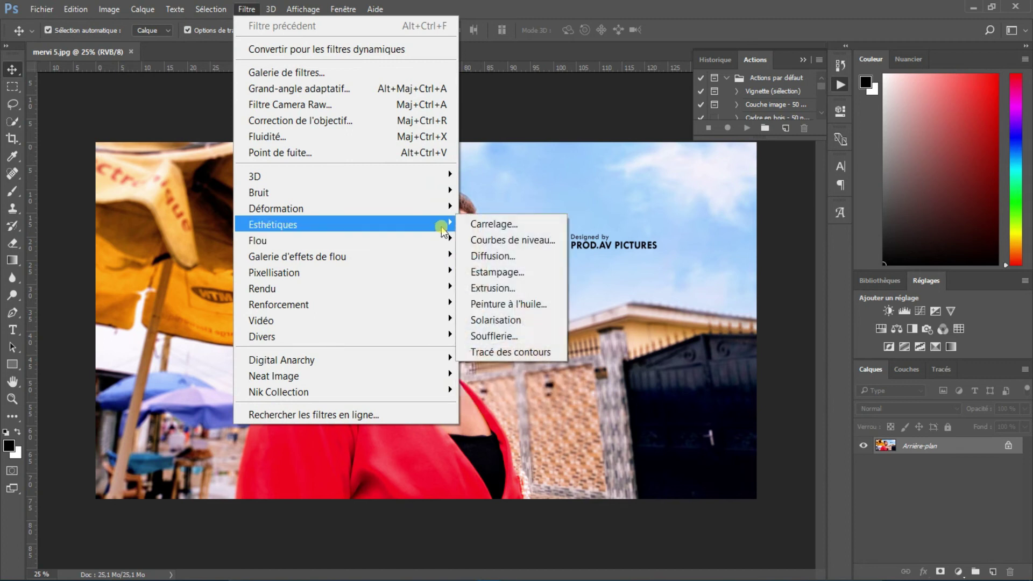
{"action": "left_click", "coordinate": [494, 304]}
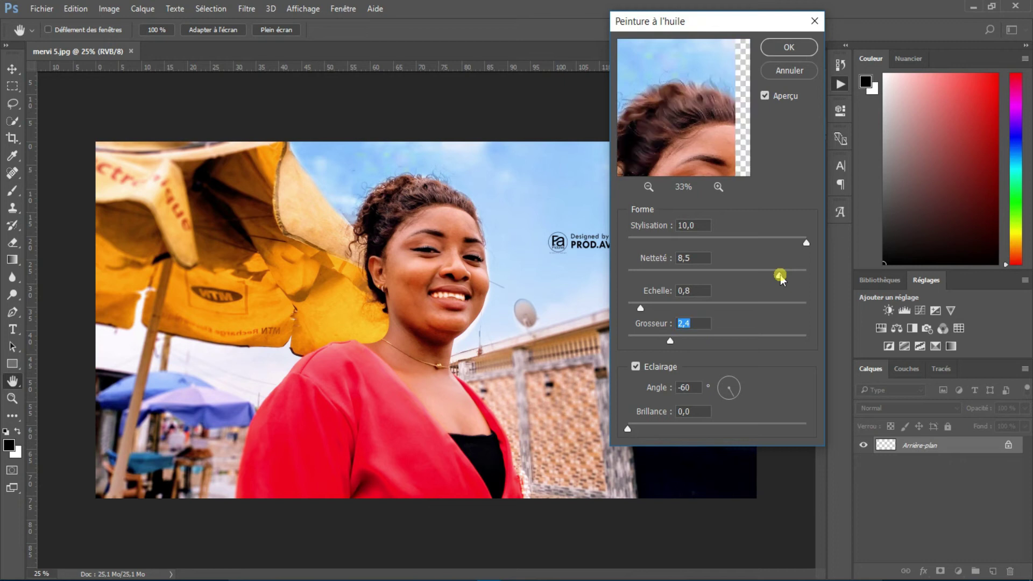
{"action": "left_click", "coordinate": [778, 274]}
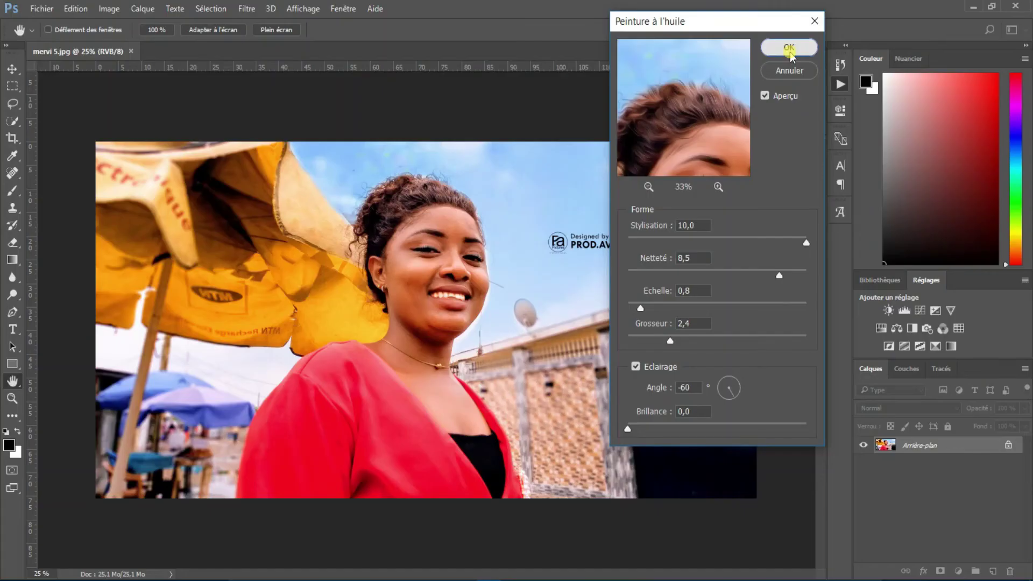
{"action": "left_click", "coordinate": [790, 51]}
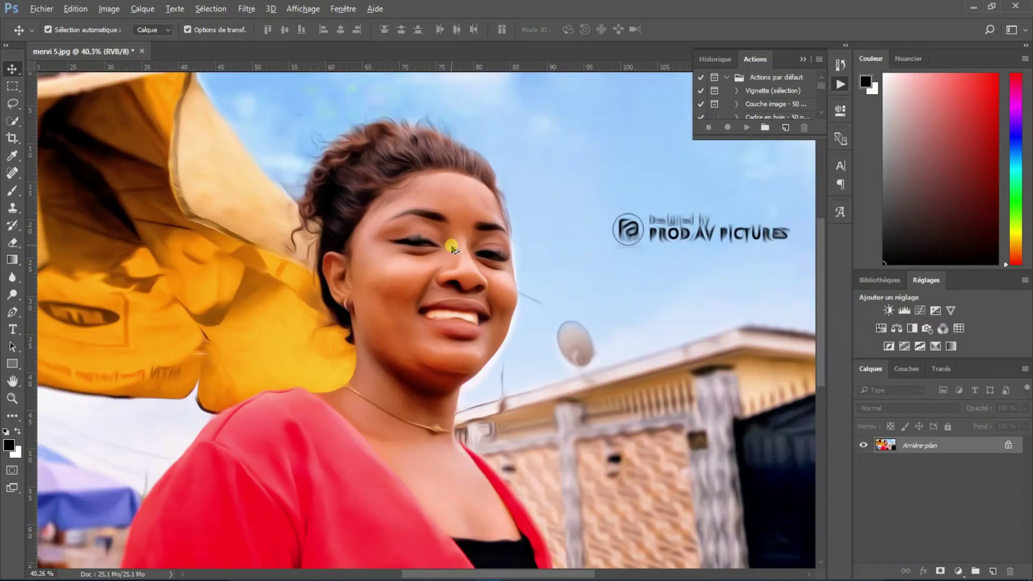
Sharpen the layer Calque 0 with the Accentuation filter at Gain 500 %, Rayon 4,6 pixels and Seuil 0
{"action": "scroll", "coordinate": [447, 239], "scroll_direction": "up", "scroll_amount": 5}
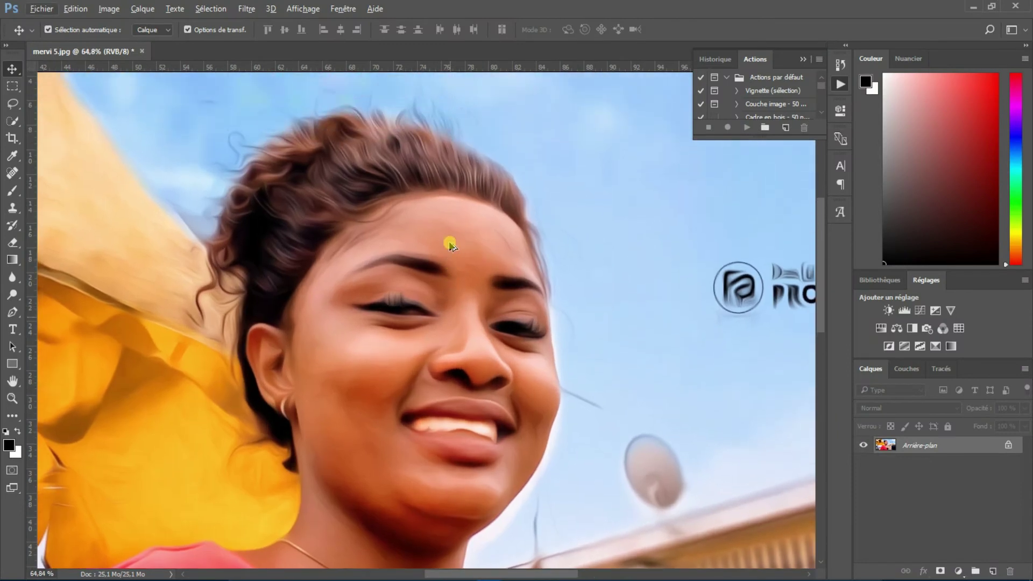
{"action": "scroll", "coordinate": [446, 243], "scroll_direction": "up", "scroll_amount": 4}
{"action": "scroll", "coordinate": [443, 245], "scroll_direction": "down", "scroll_amount": 6}
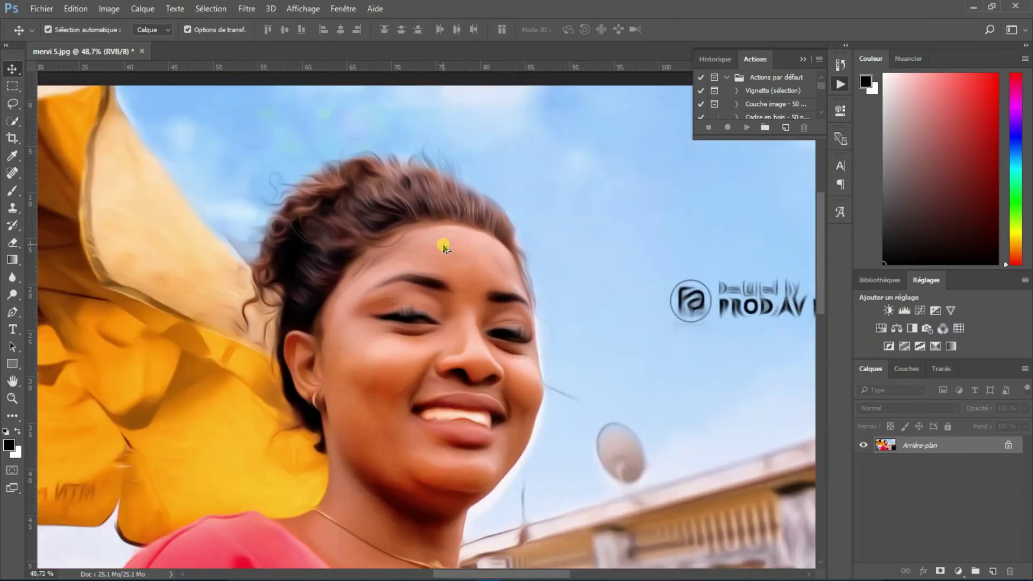
{"action": "scroll", "coordinate": [447, 253], "scroll_direction": "up", "scroll_amount": 6}
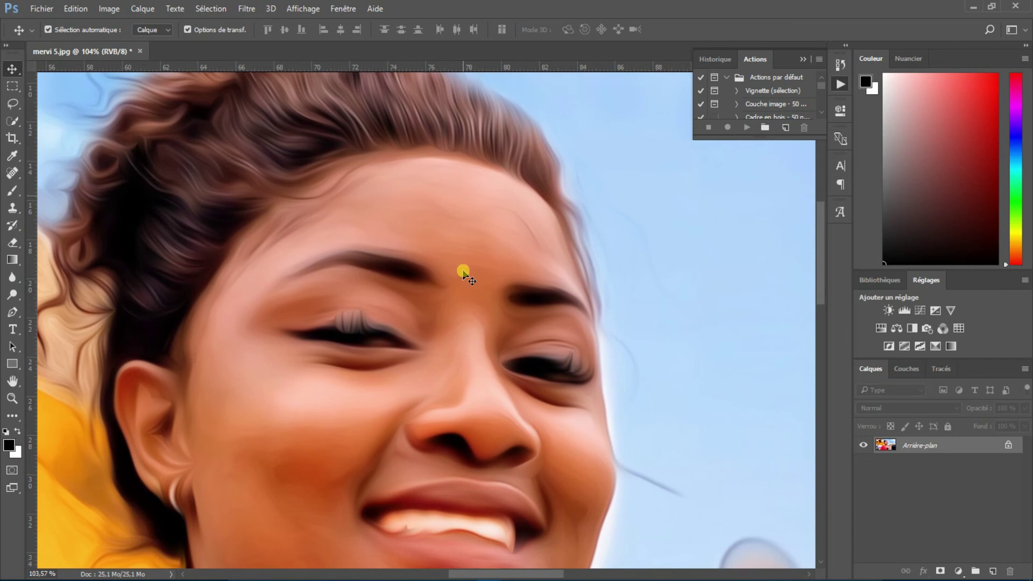
{"action": "scroll", "coordinate": [464, 272], "scroll_direction": "down", "scroll_amount": 6}
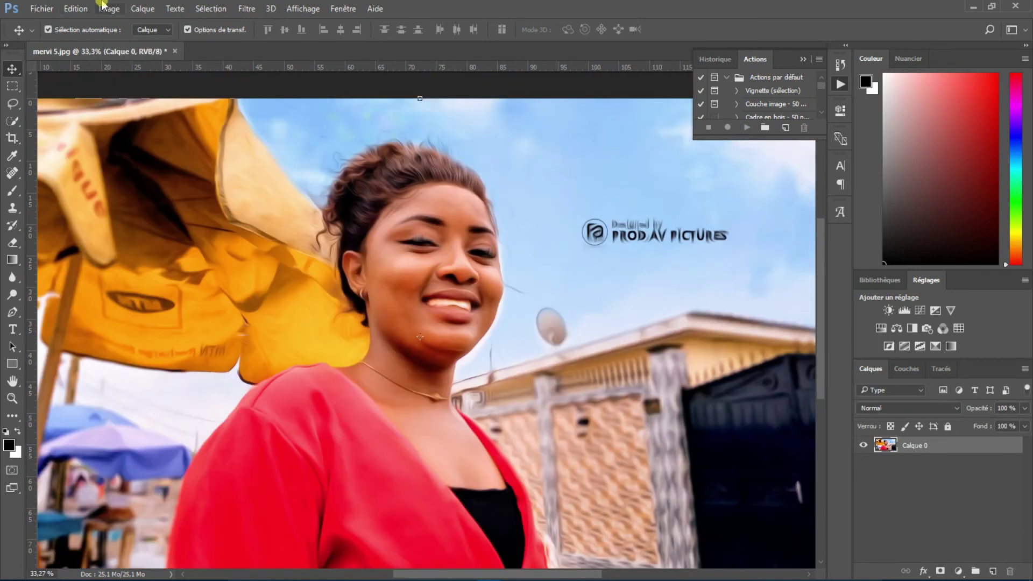
{"action": "left_click", "coordinate": [246, 9]}
{"action": "mouse_move", "coordinate": [334, 277]}
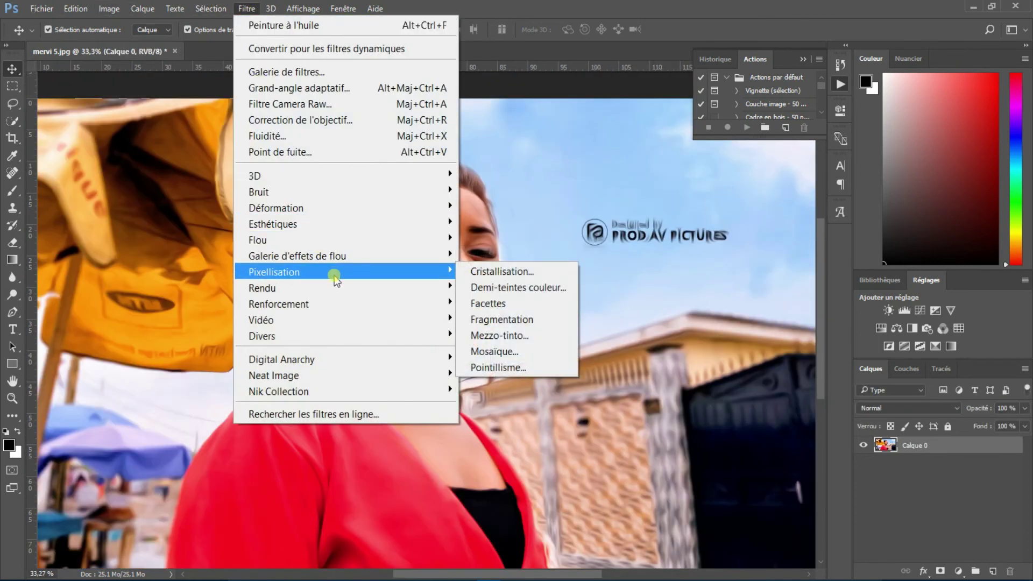
{"action": "mouse_move", "coordinate": [427, 315]}
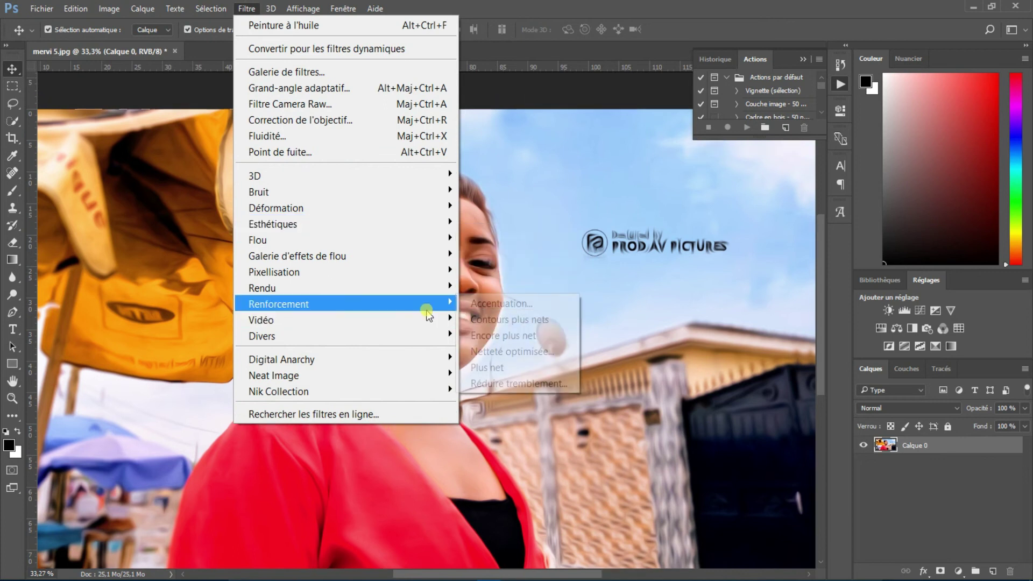
{"action": "left_click", "coordinate": [463, 303]}
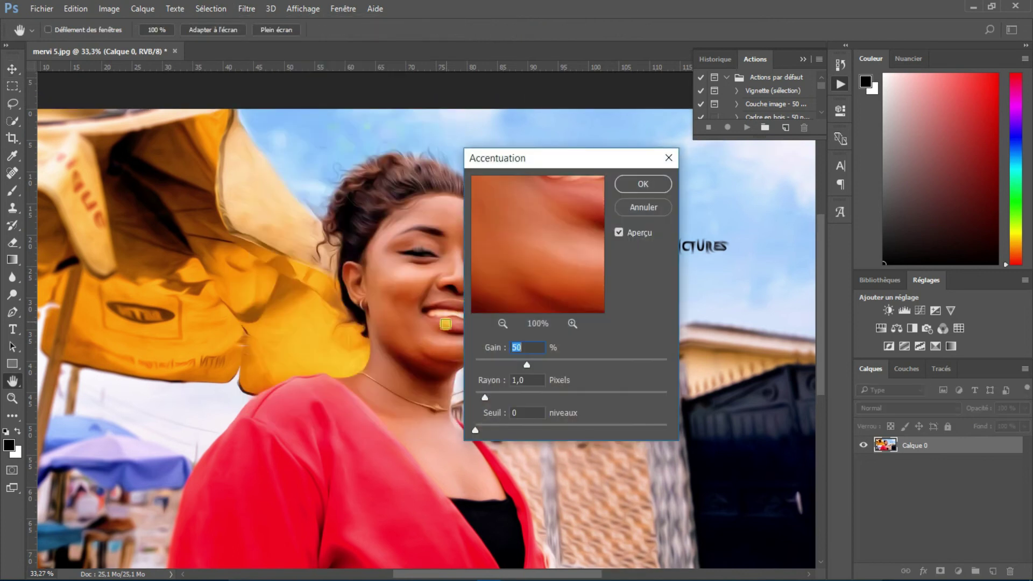
{"action": "left_click_drag", "start_coordinate": [530, 364], "coordinate": [648, 361]}
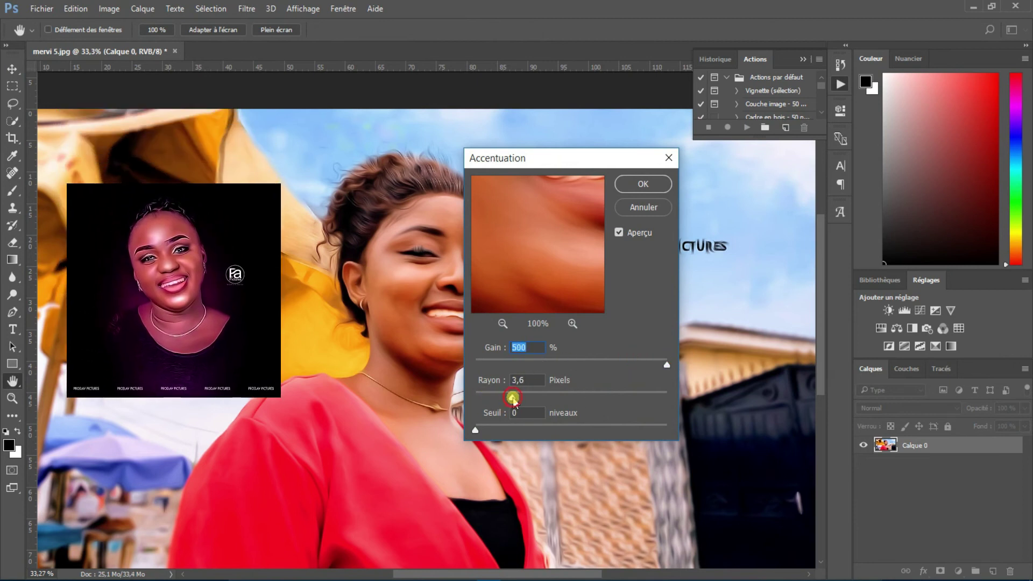
{"action": "left_click_drag", "start_coordinate": [525, 396], "coordinate": [527, 397]}
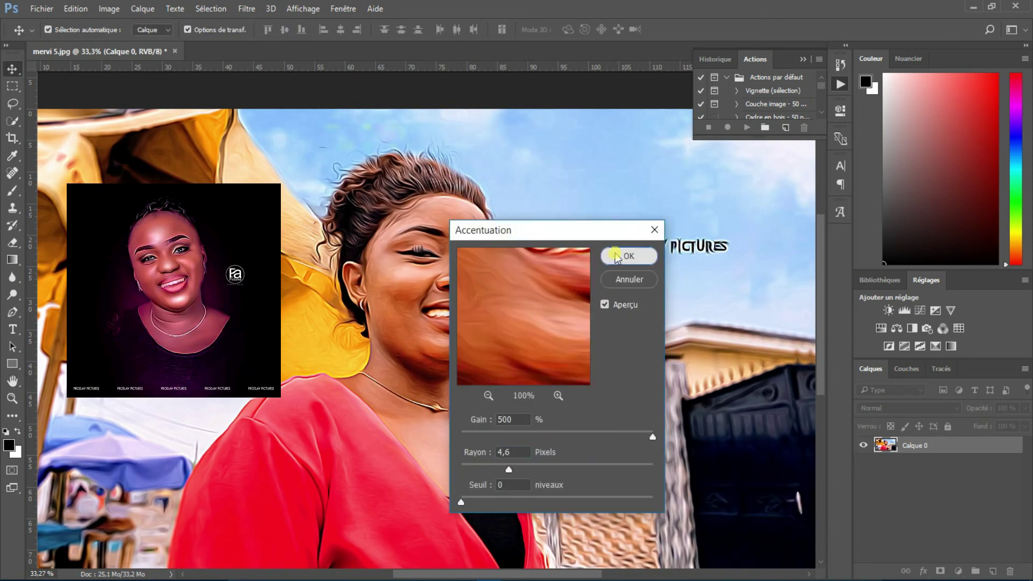
{"action": "left_click", "coordinate": [622, 253]}
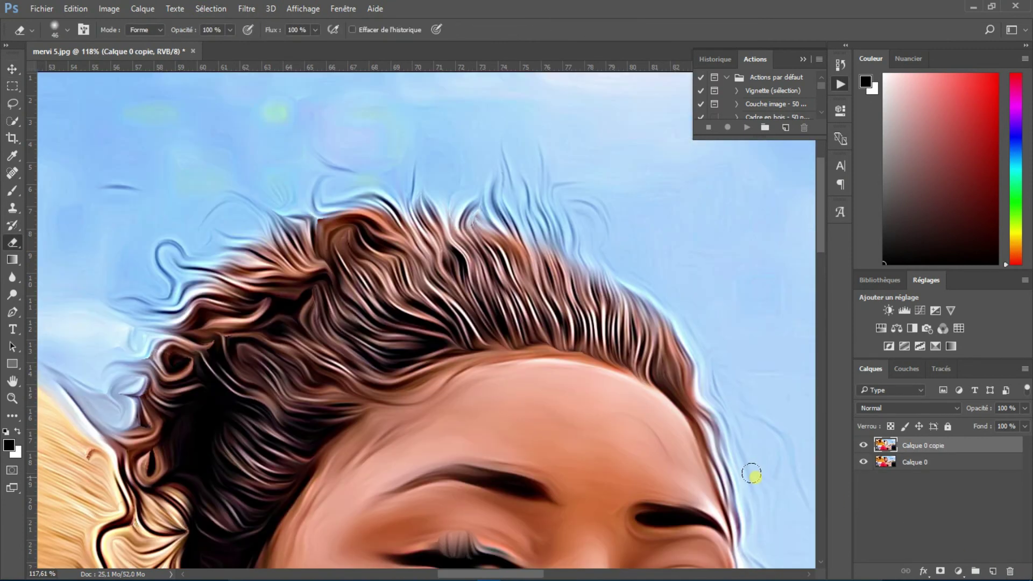
Examine the painted hair strands up close and compare the portrait with the layer Calque 0 copie hidden and shown
{"action": "scroll", "coordinate": [751, 473], "scroll_direction": "down", "scroll_amount": 5}
{"action": "scroll", "coordinate": [594, 433], "scroll_direction": "down", "scroll_amount": 2}
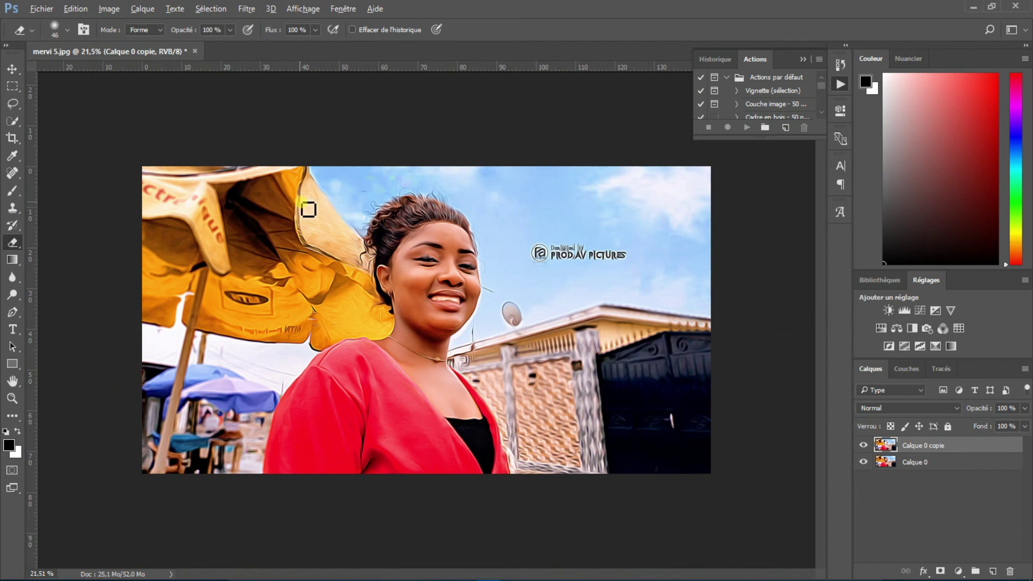
{"action": "scroll", "coordinate": [307, 212], "scroll_direction": "up", "scroll_amount": 4}
{"action": "scroll", "coordinate": [424, 265], "scroll_direction": "up", "scroll_amount": 5}
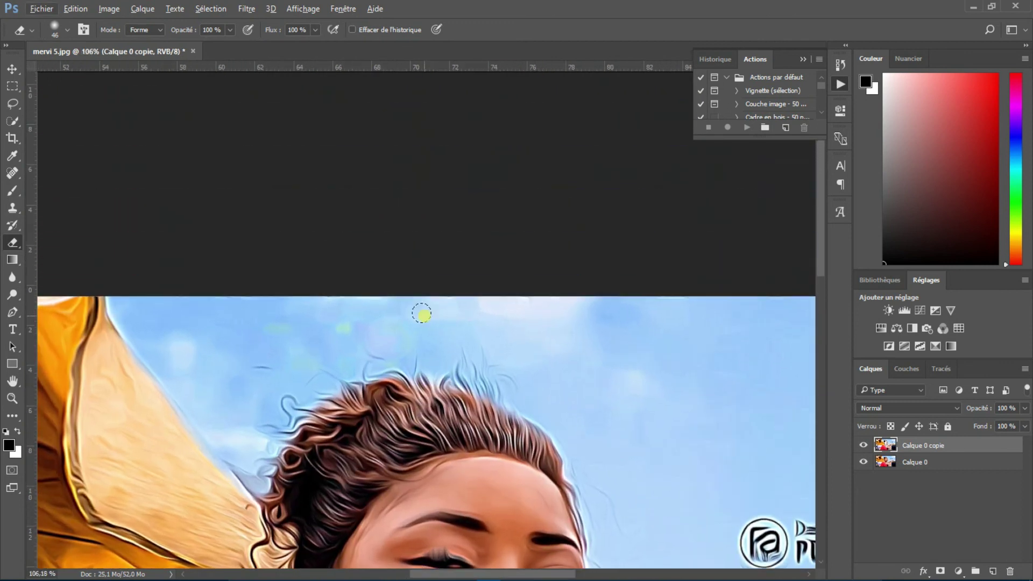
{"action": "scroll", "coordinate": [401, 293], "scroll_direction": "down", "scroll_amount": 1}
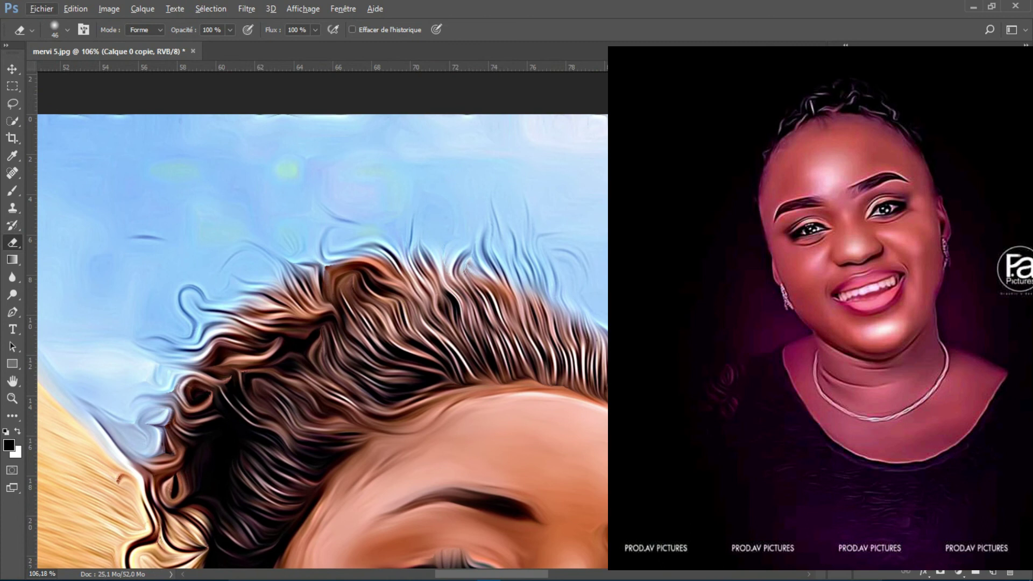
{"action": "scroll", "coordinate": [315, 323], "scroll_direction": "up", "scroll_amount": 1}
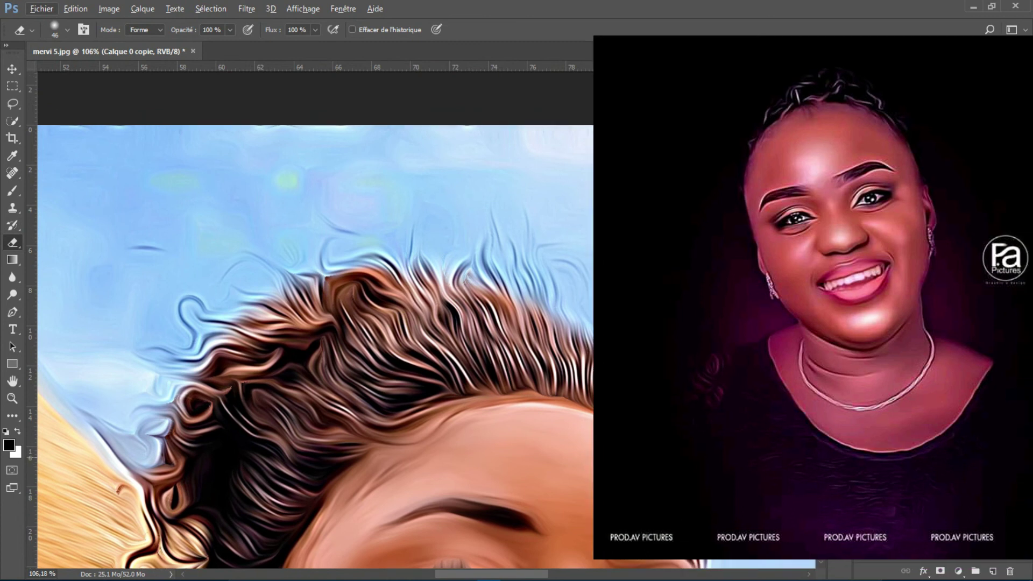
{"action": "scroll", "coordinate": [618, 436], "scroll_direction": "up", "scroll_amount": 1}
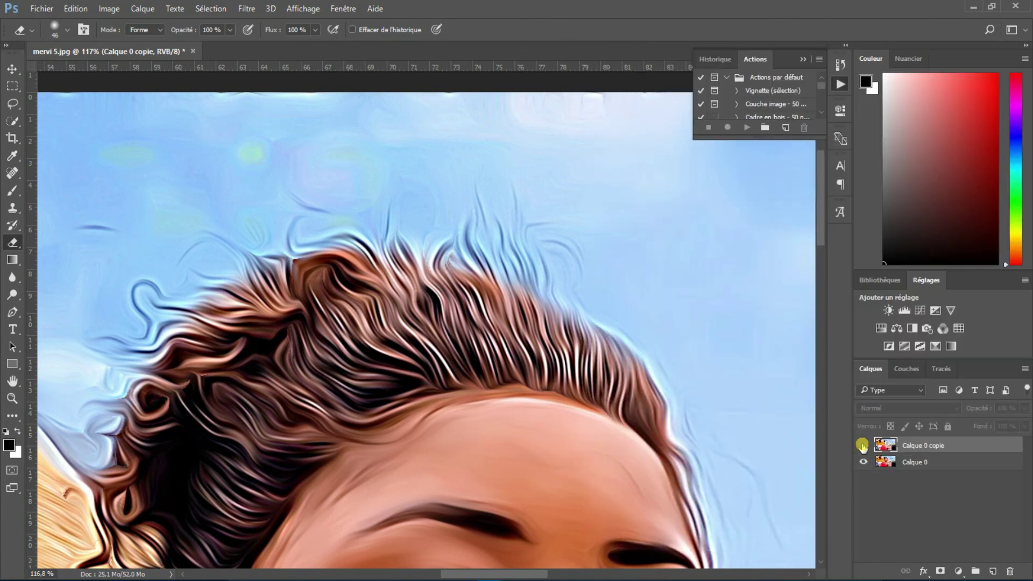
{"action": "left_click", "coordinate": [863, 444]}
{"action": "left_click", "coordinate": [863, 445]}
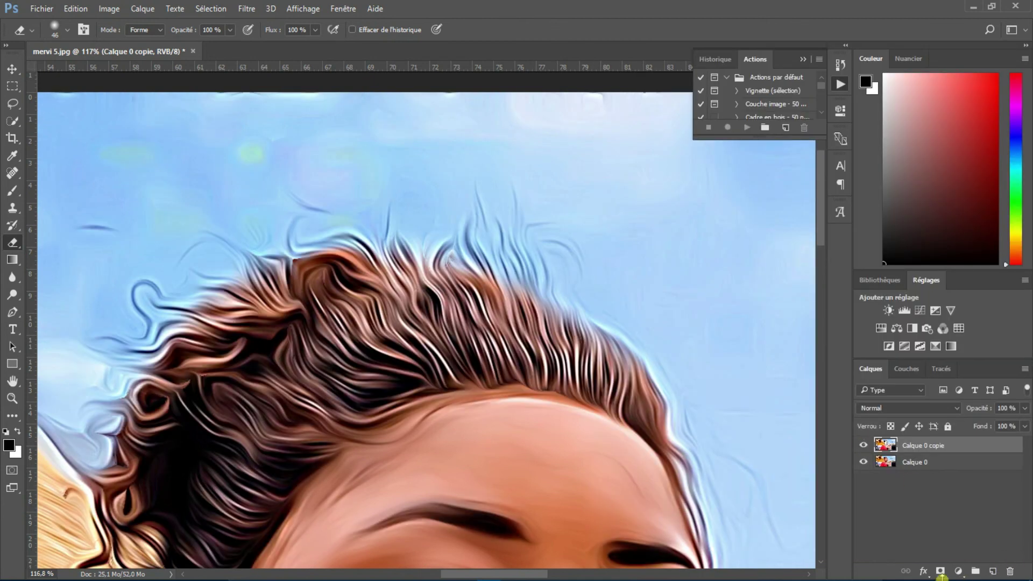